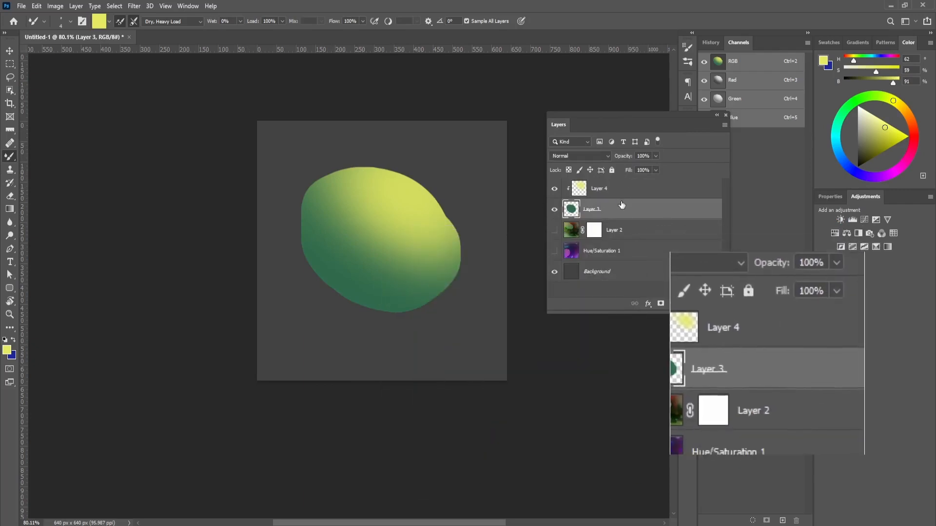
Select Layer 4, the yellow shading layer clipped to the green shape.
{"action": "left_click", "coordinate": [621, 193]}
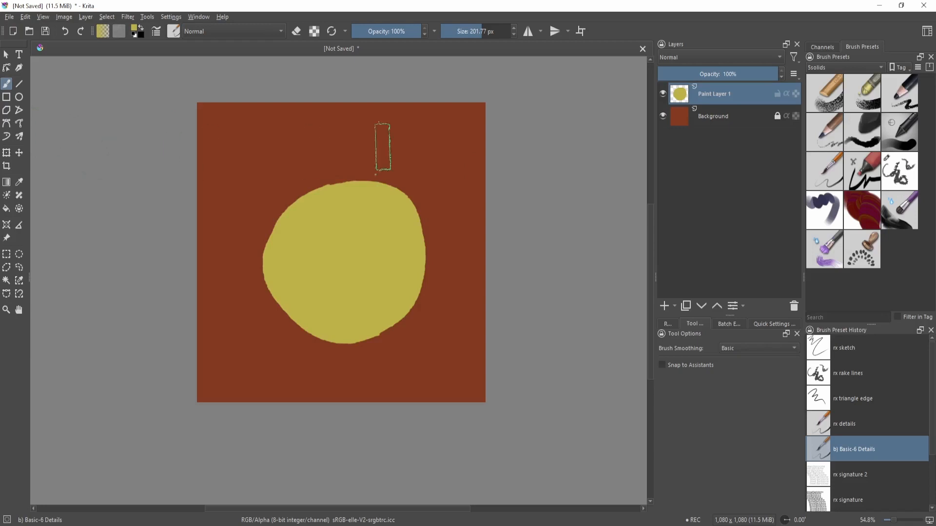
Switch to Krita, move the yellow circle slightly up and to the left, and put its paint layer into a group.
{"action": "key", "text": "t"}
{"action": "left_click_drag", "start_coordinate": [350, 268], "coordinate": [344, 249]}
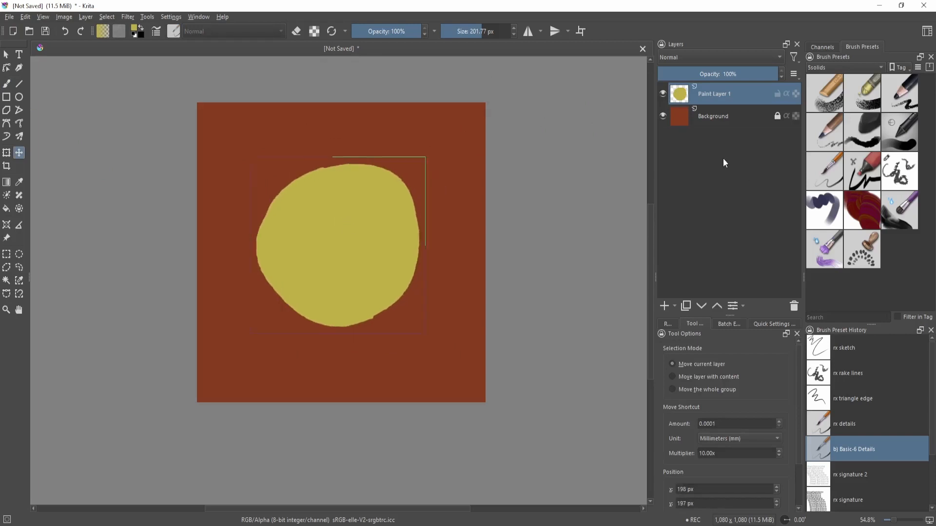
{"action": "key", "text": "ctrl+g"}
{"action": "left_click", "coordinate": [664, 96]}
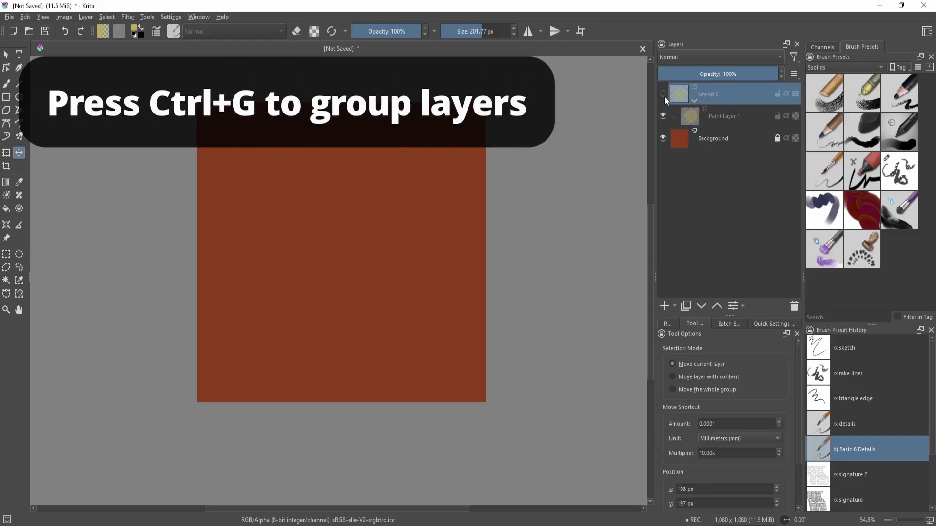
{"action": "left_click", "coordinate": [664, 96]}
Add a paint layer above Paint Layer 1 inside the group and paint bright yellow diagonal strokes across the circle's upper right.
{"action": "left_click", "coordinate": [702, 116]}
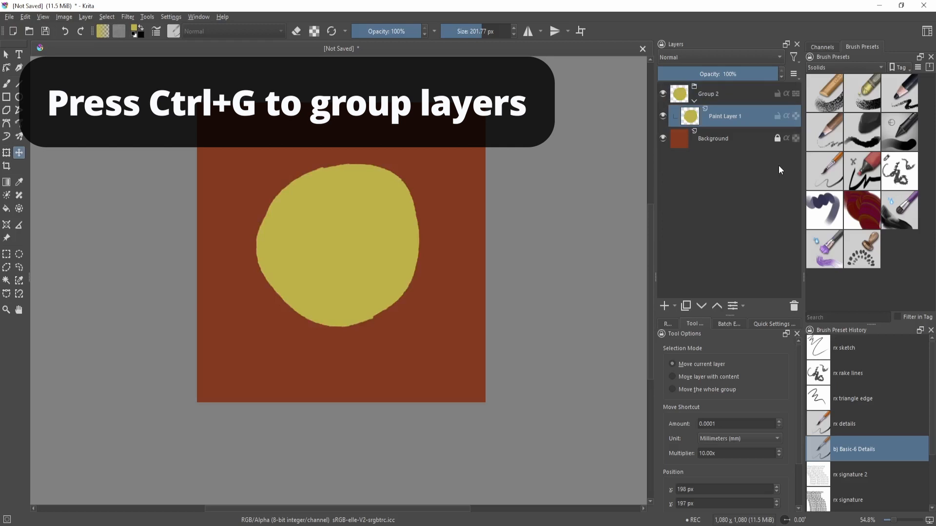
{"action": "key", "text": "Insert"}
{"action": "key", "text": "b"}
{"action": "key", "text": "shift+i"}
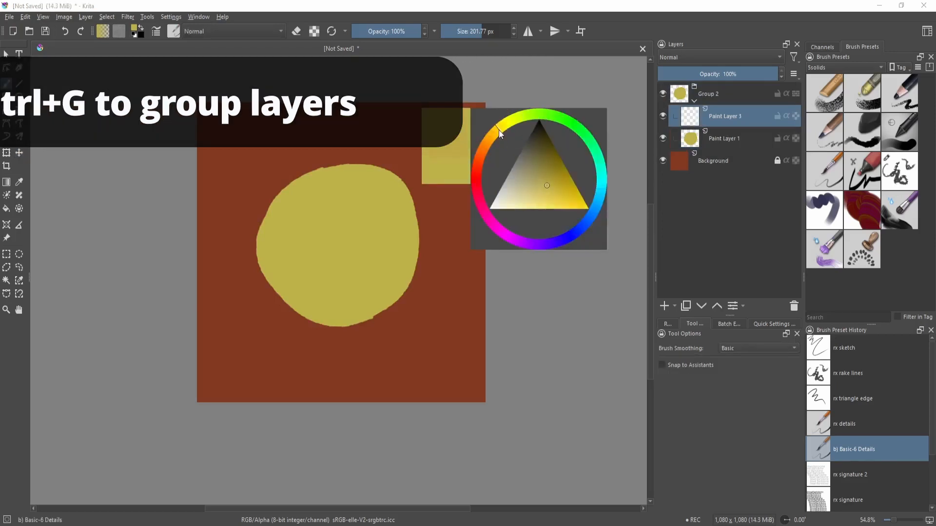
{"action": "left_click", "coordinate": [551, 207]}
{"action": "left_click_drag", "start_coordinate": [307, 158], "coordinate": [475, 229]}
{"action": "left_click_drag", "start_coordinate": [297, 173], "coordinate": [427, 266]}
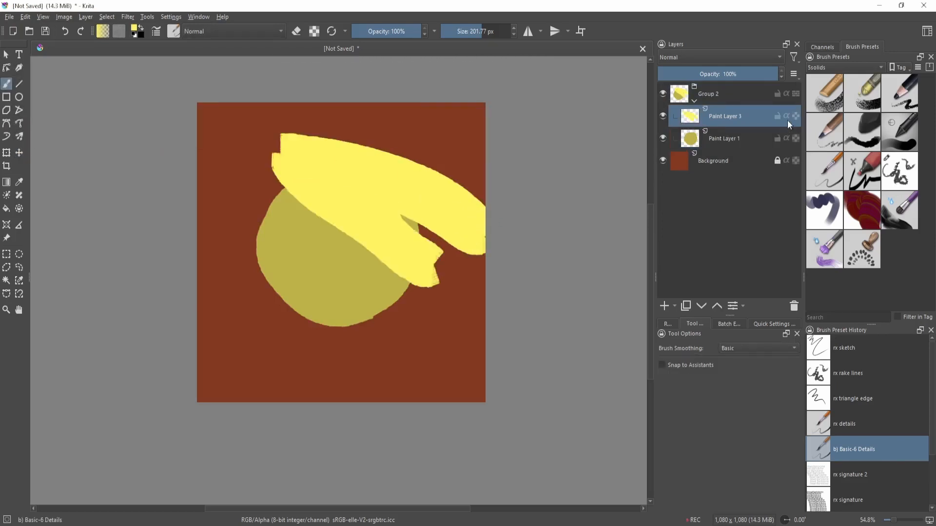
Turn on Inherit Alpha for Paint Layer 3 to clip its bright yellow strokes to the circle.
{"action": "key", "text": "F1"}
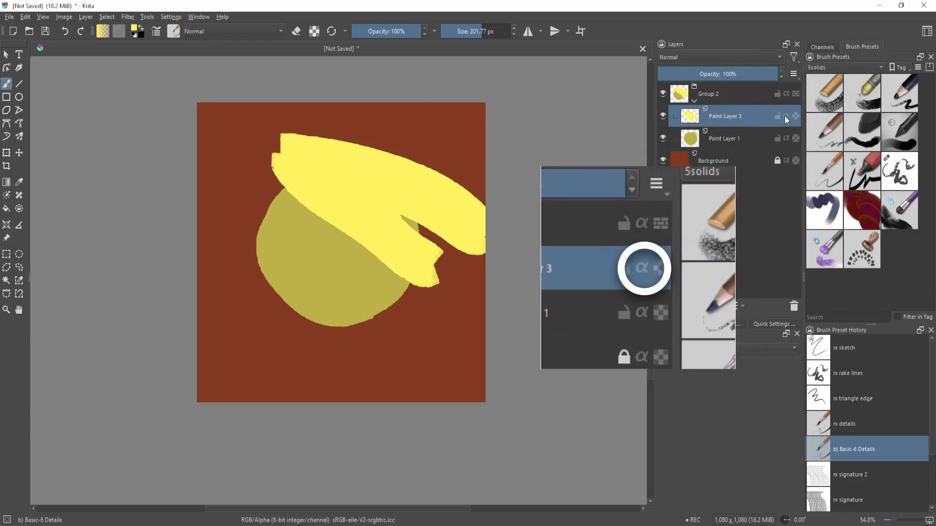
{"action": "left_click", "coordinate": [784, 117]}
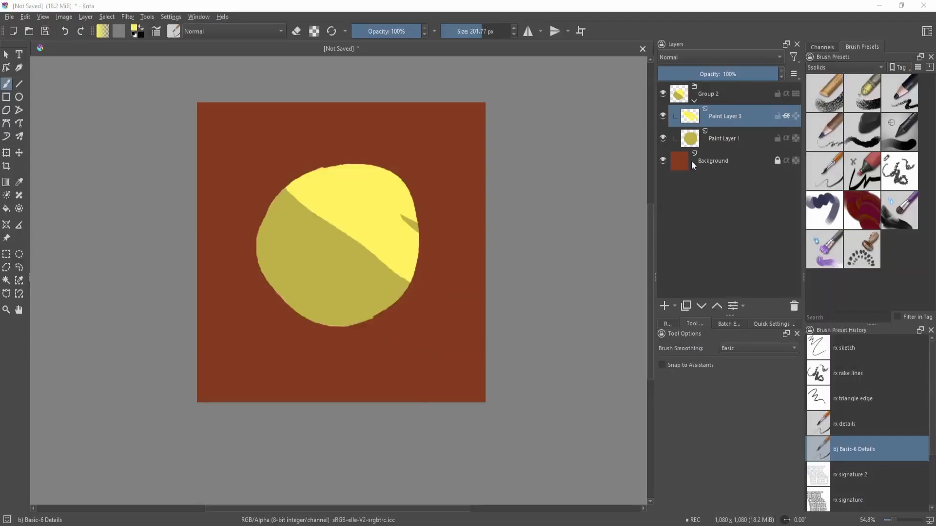
{"action": "left_click_drag", "start_coordinate": [402, 149], "coordinate": [431, 229]}
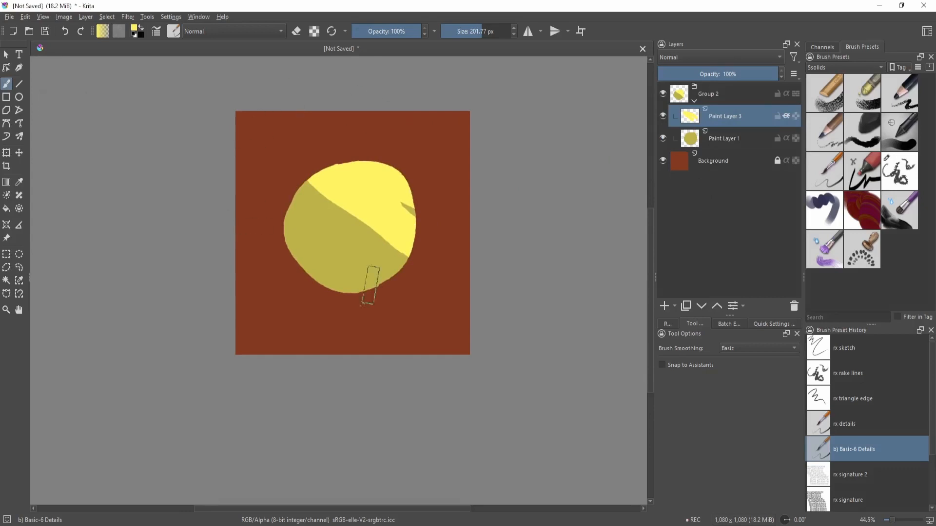
{"action": "left_click_drag", "start_coordinate": [356, 192], "coordinate": [341, 125]}
Collapse and expand Group 2 and toggle its visibility to examine how the clipped layers are contained.
{"action": "left_click", "coordinate": [694, 101]}
{"action": "left_click", "coordinate": [701, 95]}
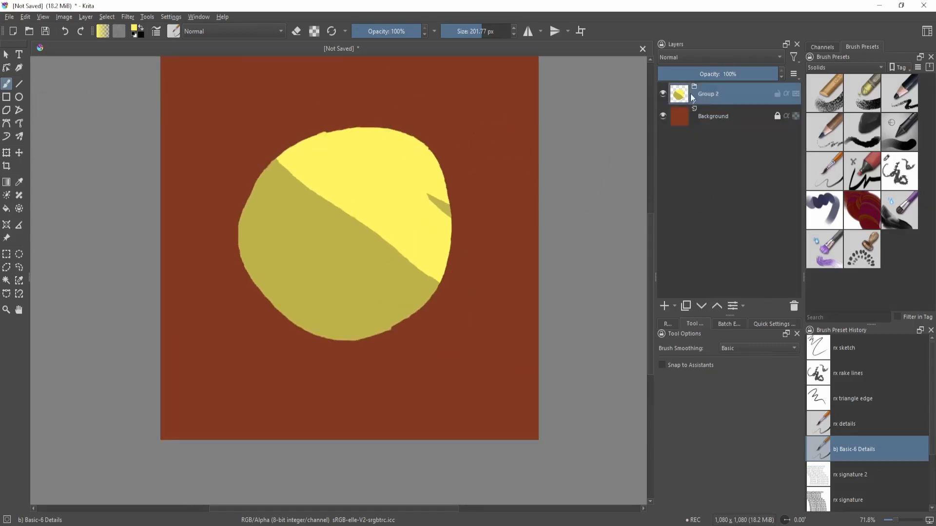
{"action": "left_click", "coordinate": [694, 101]}
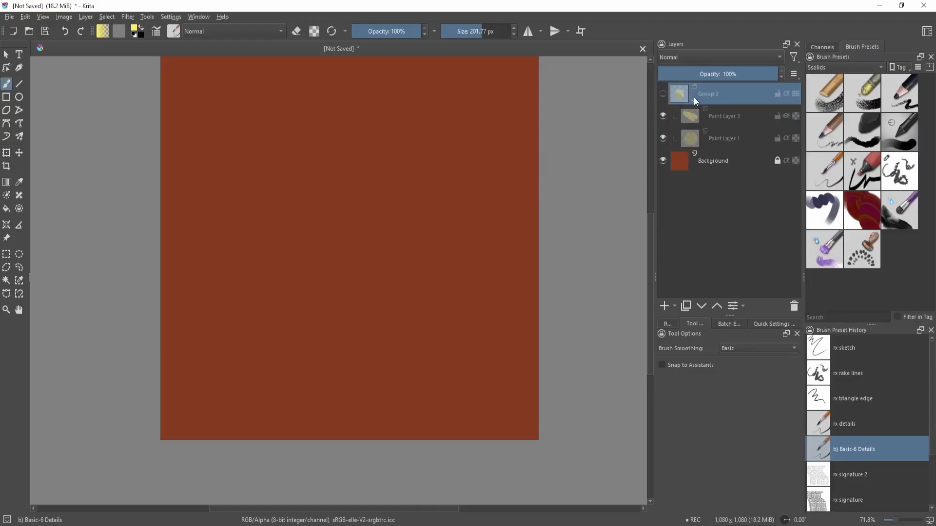
{"action": "left_click", "coordinate": [666, 97]}
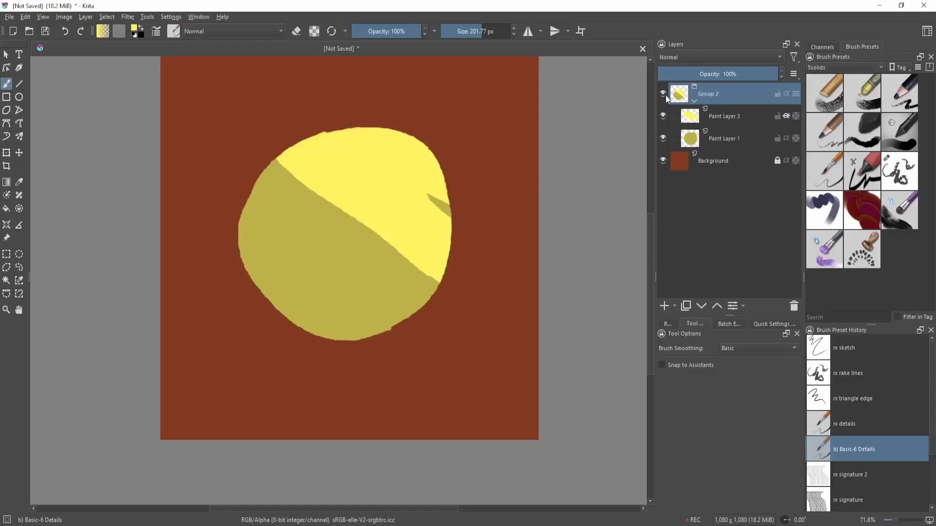
{"action": "left_click_drag", "start_coordinate": [487, 166], "coordinate": [433, 106]}
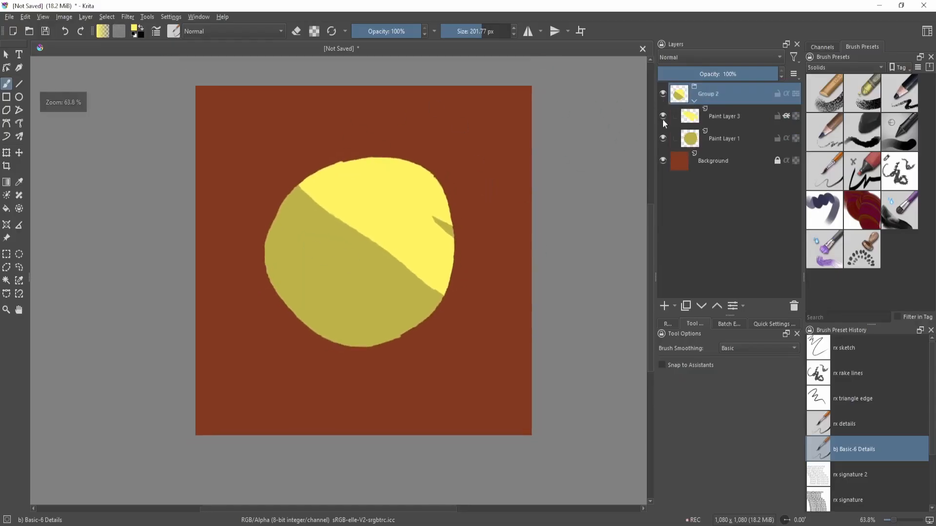
Collapse Group 2 and add a transparency mask to the orange shape's Paint Layer 4.
{"action": "left_click", "coordinate": [697, 97]}
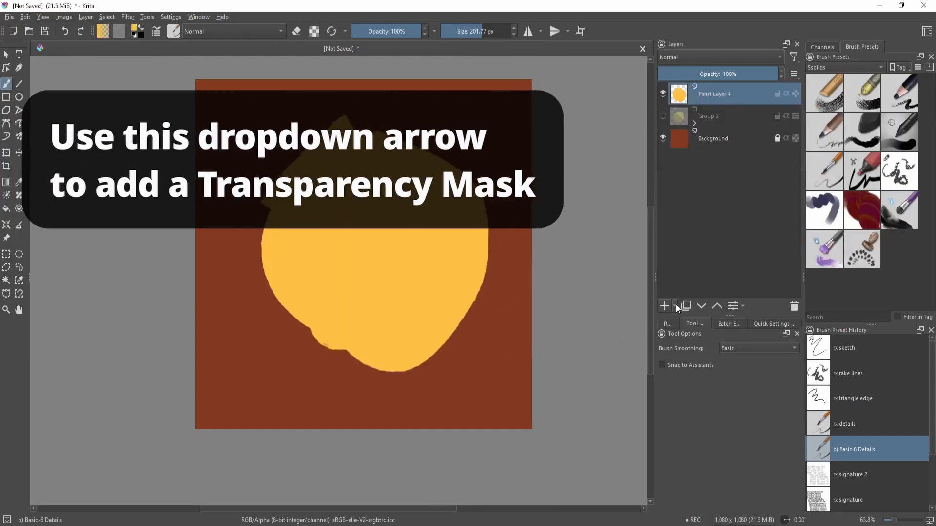
{"action": "left_click", "coordinate": [675, 305]}
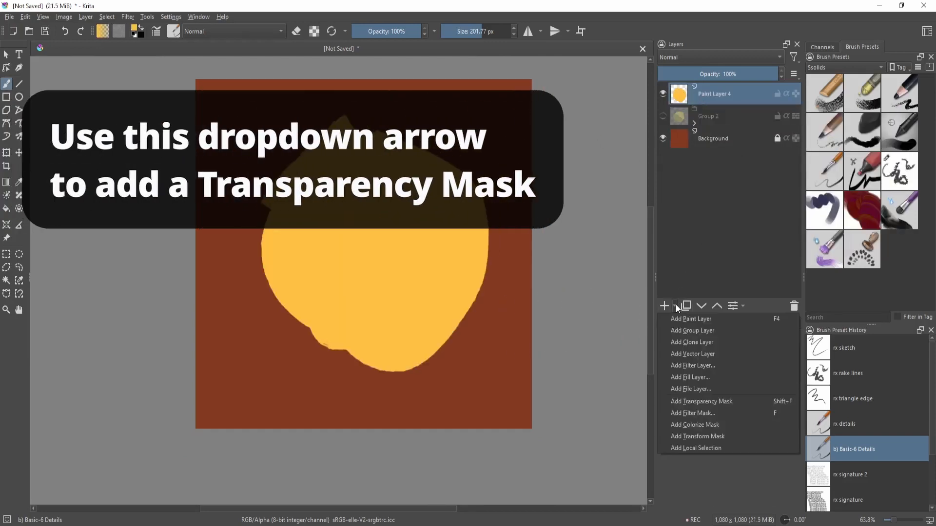
{"action": "left_click", "coordinate": [702, 405]}
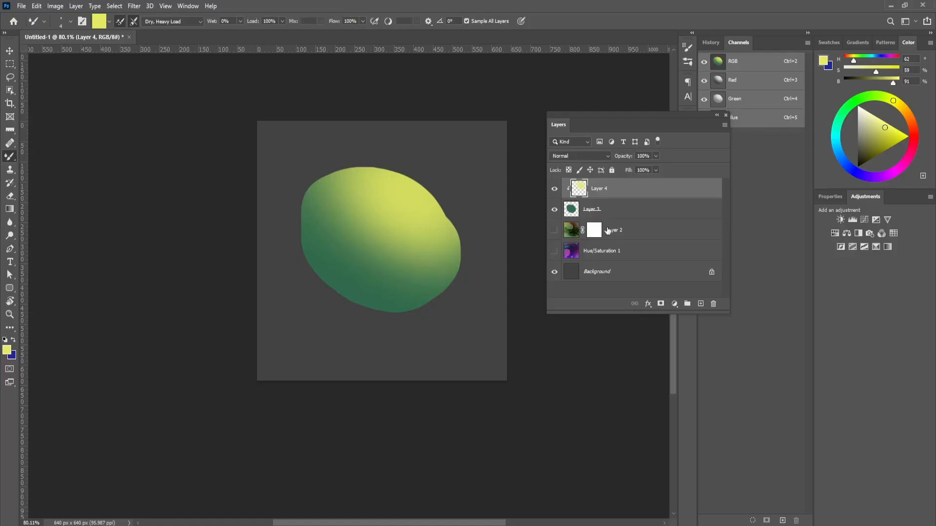
Switch to Photoshop, show Layer 2, and paint black on its layer mask with the Brush.
{"action": "left_click", "coordinate": [608, 230]}
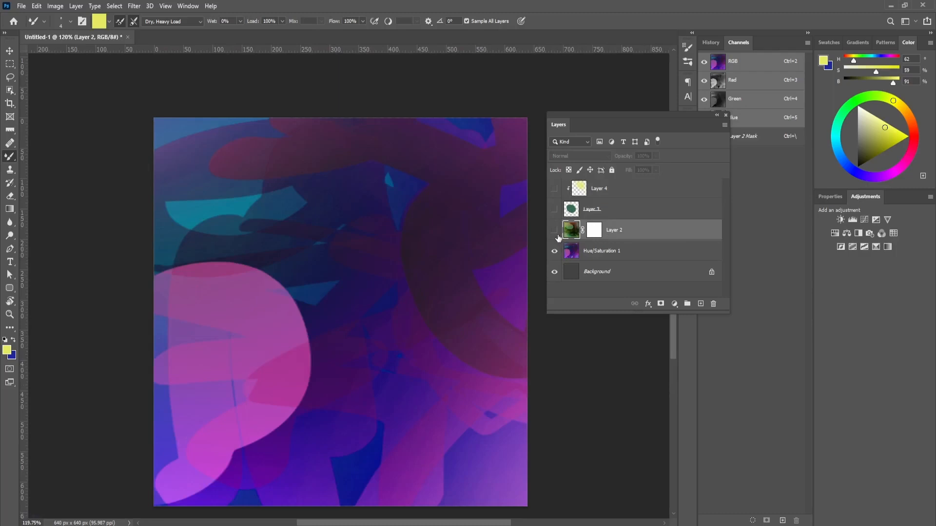
{"action": "left_click", "coordinate": [555, 230]}
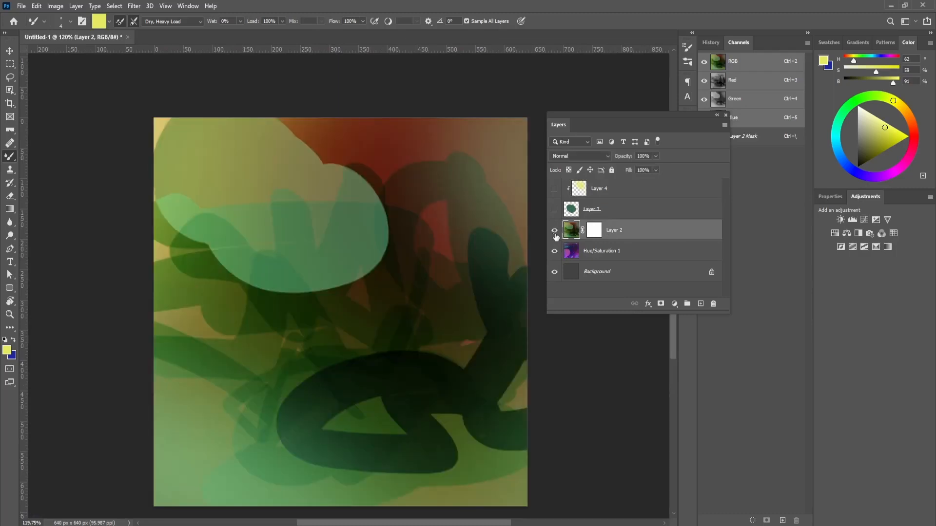
{"action": "left_click", "coordinate": [592, 236]}
{"action": "key", "text": "shift+b"}
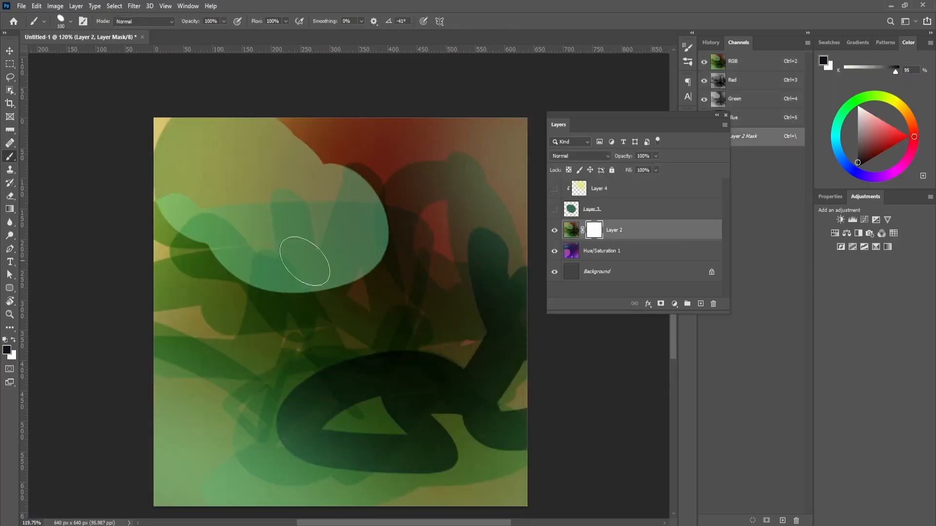
{"action": "mouse_move", "coordinate": [360, 202]}
{"action": "left_mouse_down"}
{"action": "mouse_move", "coordinate": [243, 375]}
{"action": "mouse_move", "coordinate": [430, 192]}
{"action": "mouse_move", "coordinate": [288, 395]}
{"action": "mouse_move", "coordinate": [447, 203]}
{"action": "mouse_move", "coordinate": [439, 360]}
{"action": "mouse_move", "coordinate": [335, 400]}
{"action": "mouse_move", "coordinate": [476, 242]}
{"action": "left_mouse_up"}
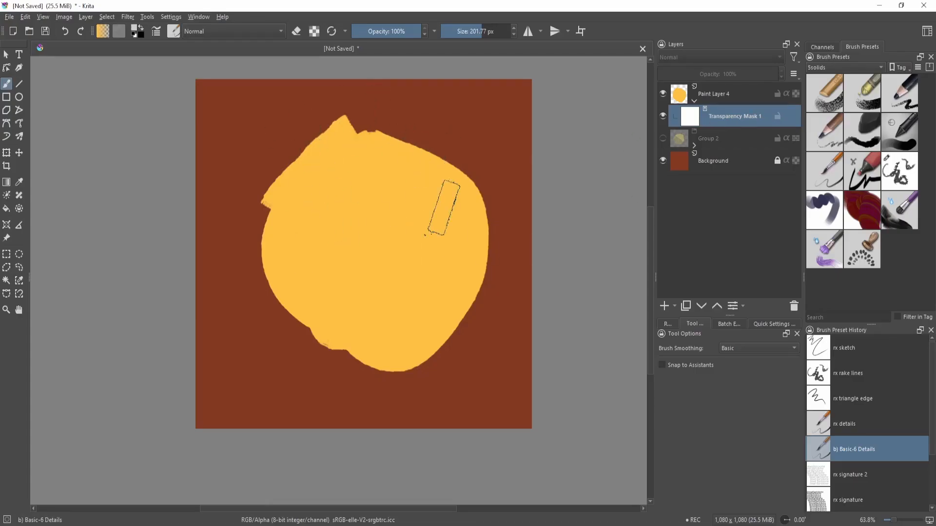
Switch to Krita and paint black on Paint Layer 4's transparency mask to hide the upper part of the orange shape.
{"action": "mouse_move", "coordinate": [444, 207]}
{"action": "left_mouse_down"}
{"action": "mouse_move", "coordinate": [395, 152]}
{"action": "mouse_move", "coordinate": [535, 245]}
{"action": "mouse_move", "coordinate": [428, 197]}
{"action": "mouse_move", "coordinate": [548, 321]}
{"action": "mouse_move", "coordinate": [299, 142]}
{"action": "left_mouse_up"}
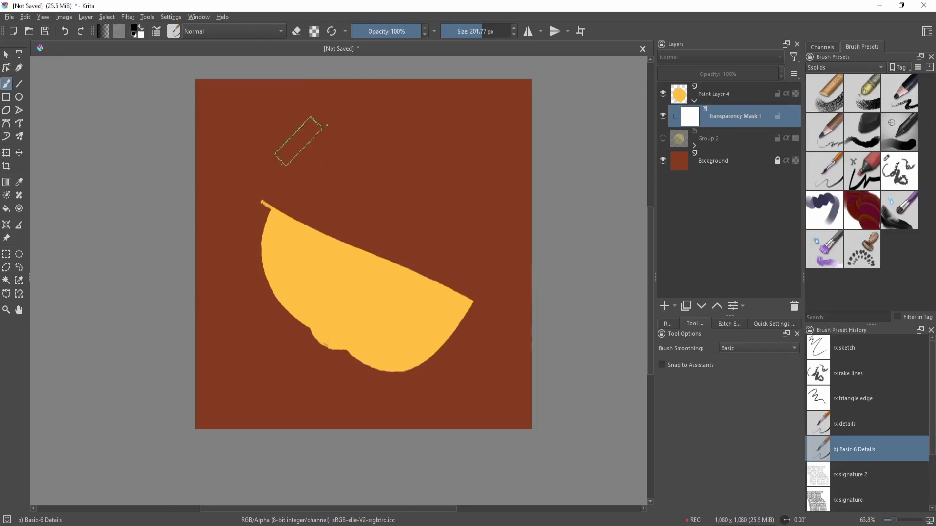
Toggle the transparency mask's visibility repeatedly to compare the orange shape with and without masking.
{"action": "left_click", "coordinate": [662, 115]}
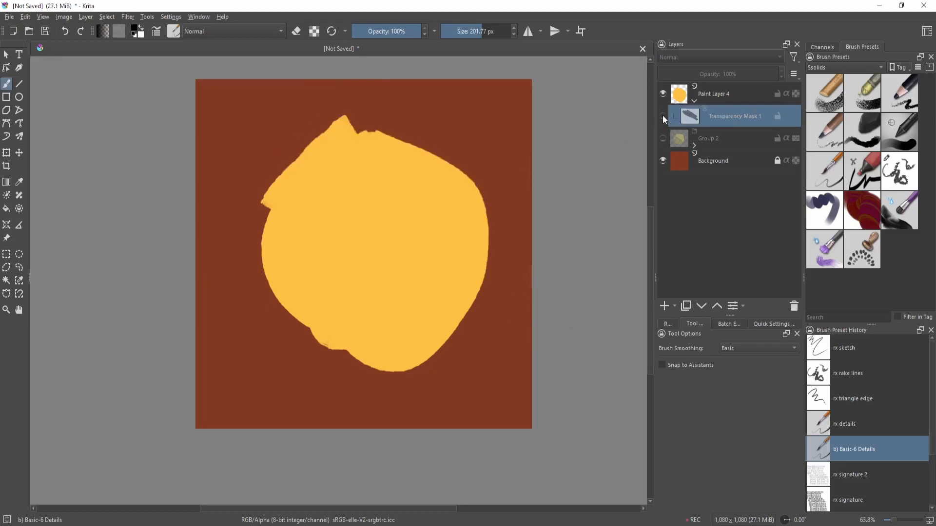
{"action": "left_click", "coordinate": [662, 115]}
{"action": "left_click", "coordinate": [663, 115]}
{"action": "left_click", "coordinate": [662, 115]}
{"action": "left_click", "coordinate": [662, 115]}
{"action": "left_click", "coordinate": [662, 115]}
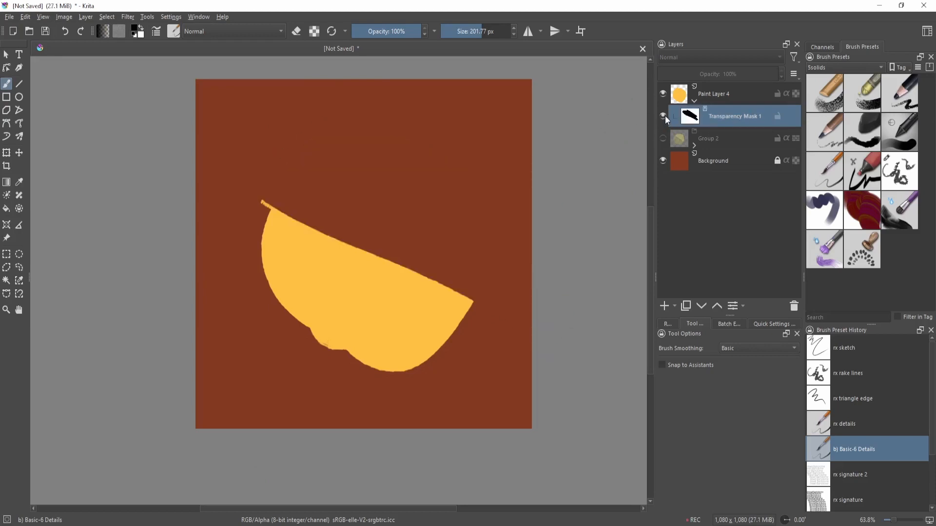
{"action": "left_click", "coordinate": [661, 118]}
{"action": "left_click", "coordinate": [662, 118]}
{"action": "left_click", "coordinate": [662, 118]}
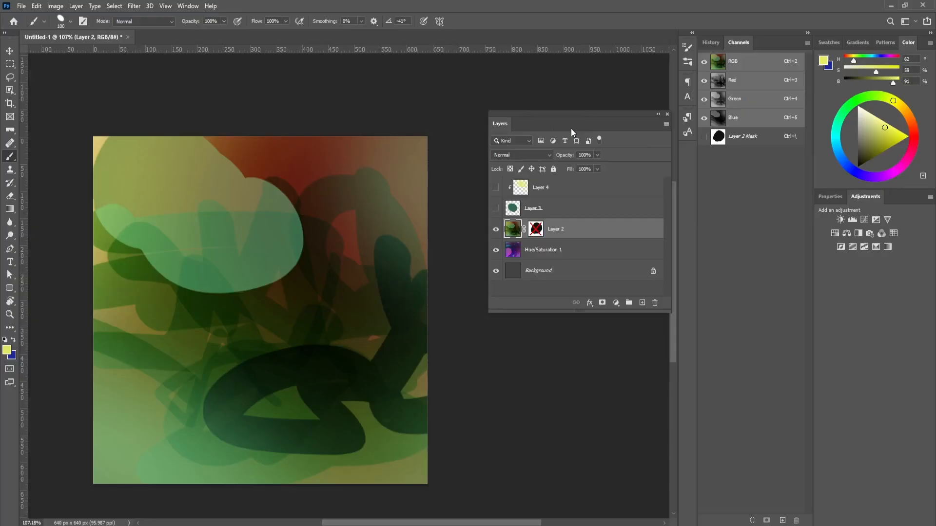
Switch to Photoshop, add a Brightness/Contrast adjustment layer with brightness 126 above Layer 2, and paint black down the right side of its mask.
{"action": "left_click", "coordinate": [840, 219]}
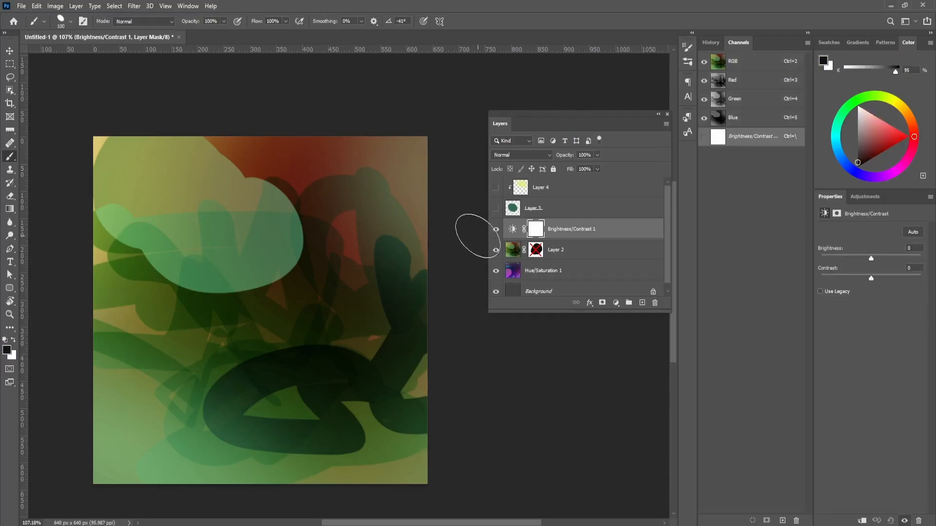
{"action": "left_click_drag", "start_coordinate": [871, 260], "coordinate": [913, 259]}
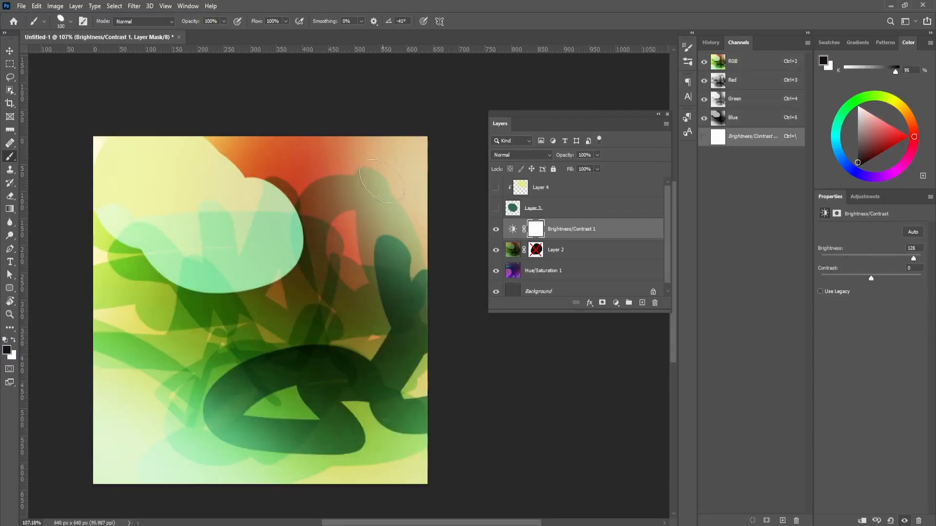
{"action": "mouse_move", "coordinate": [331, 146]}
{"action": "left_mouse_down"}
{"action": "mouse_move", "coordinate": [417, 290]}
{"action": "mouse_move", "coordinate": [338, 440]}
{"action": "left_mouse_up"}
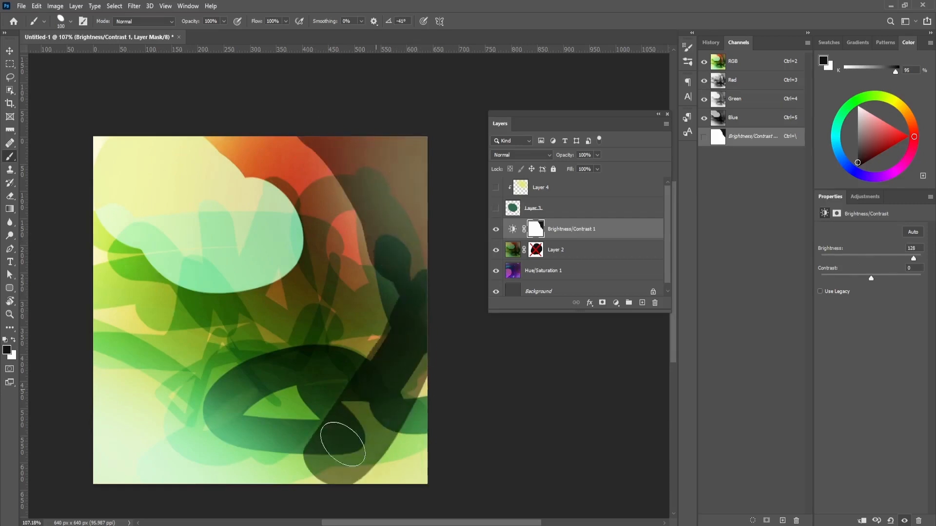
{"action": "key", "text": "]"}
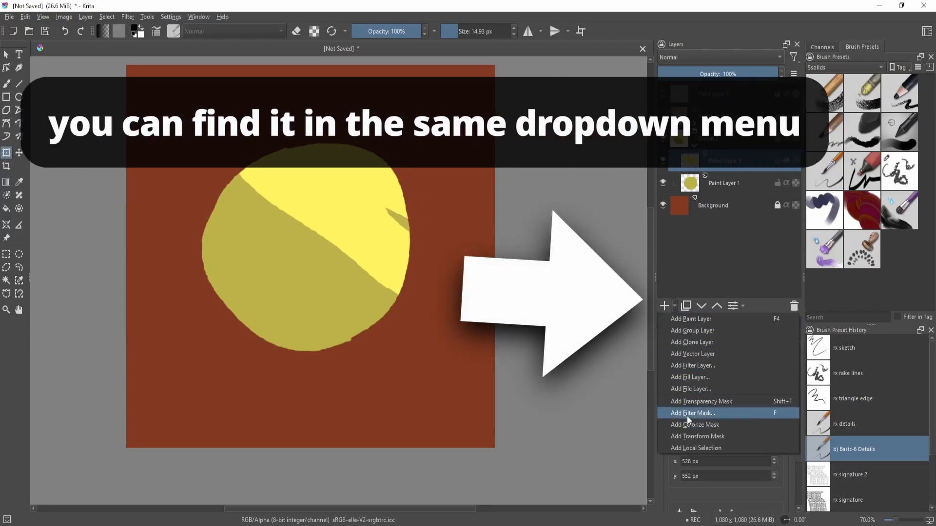
Switch to Krita, add a Levels filter mask to Paint Layer 3 with black input 82 and a lowered white input, and move it to Group 2.
{"action": "left_click", "coordinate": [688, 410]}
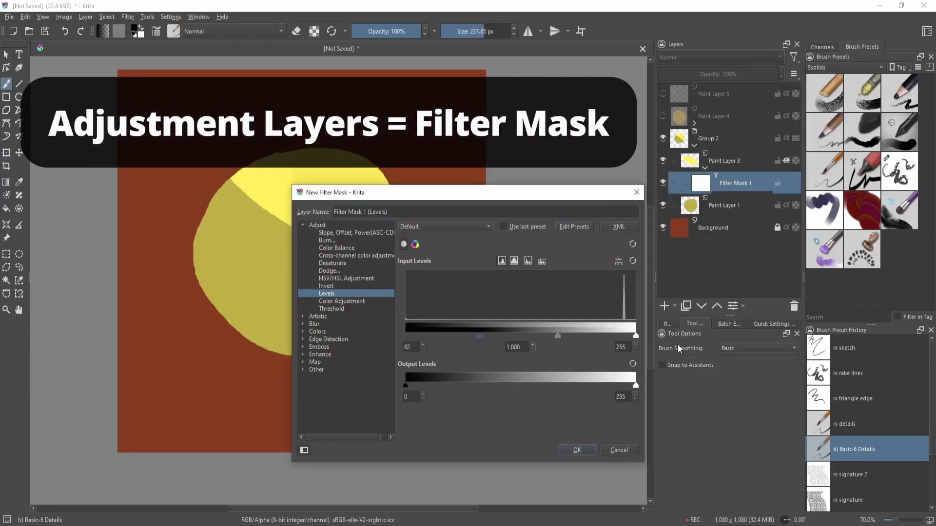
{"action": "left_click_drag", "start_coordinate": [637, 337], "coordinate": [607, 337]}
{"action": "key", "text": "Return"}
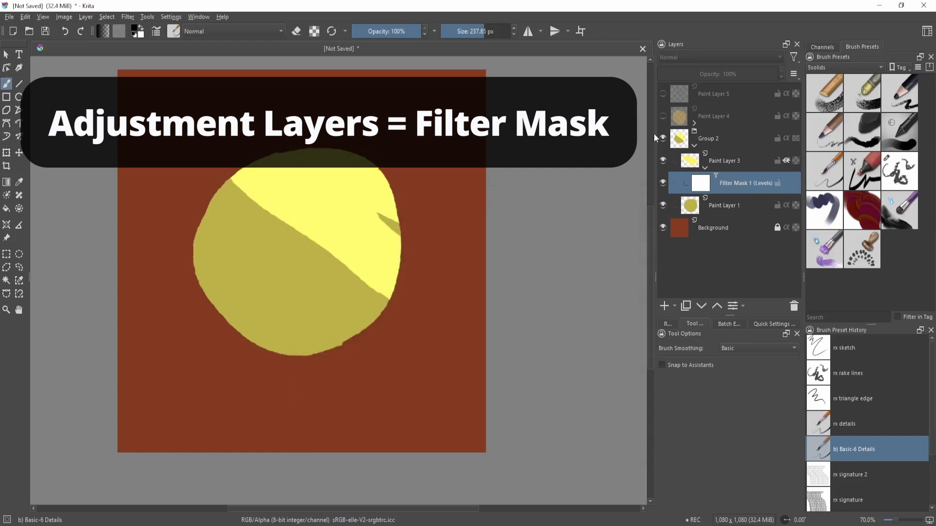
{"action": "left_click_drag", "start_coordinate": [731, 190], "coordinate": [724, 150]}
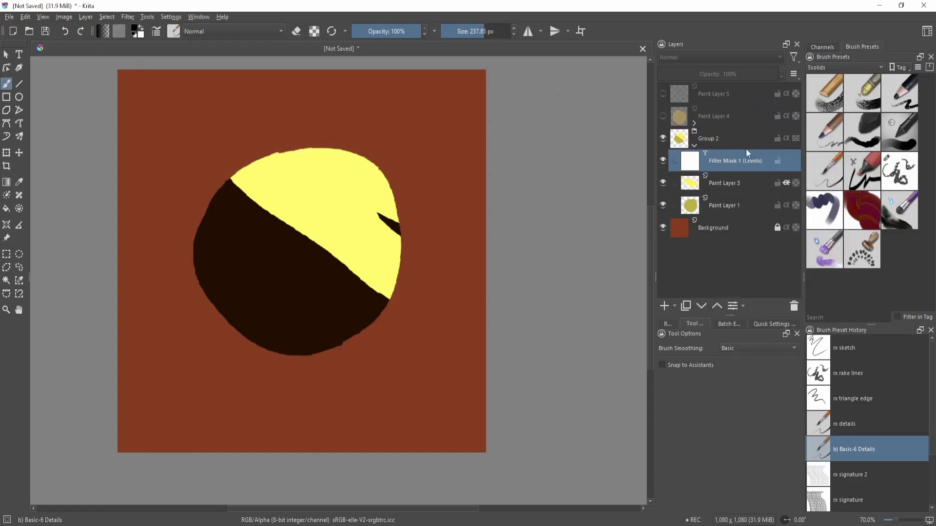
Add a Levels filter layer inside Group 2 and move it out above the group so it affects everything below.
{"action": "left_click", "coordinate": [677, 306]}
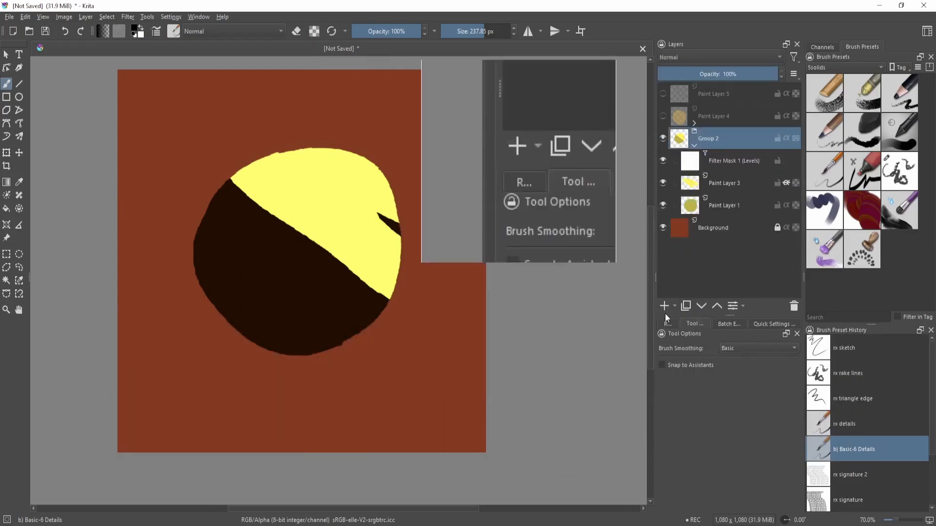
{"action": "left_click", "coordinate": [676, 308]}
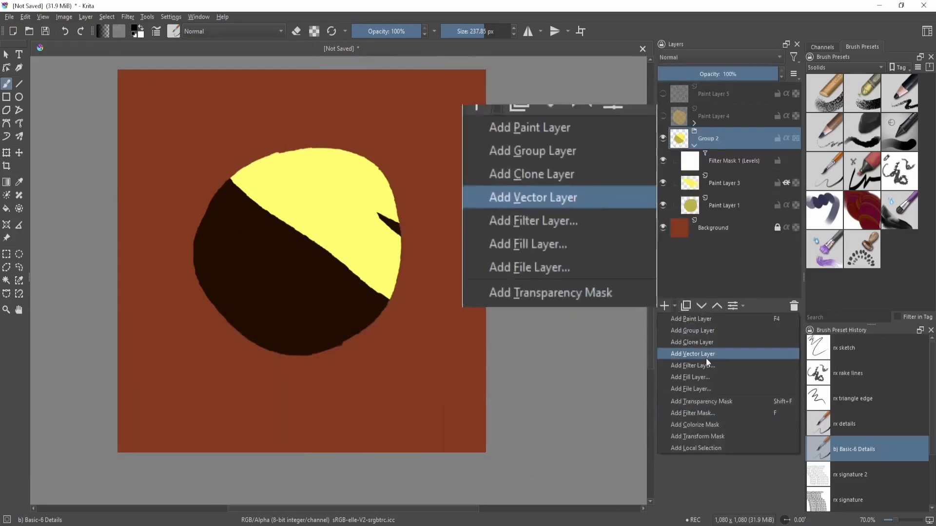
{"action": "left_click", "coordinate": [713, 365]}
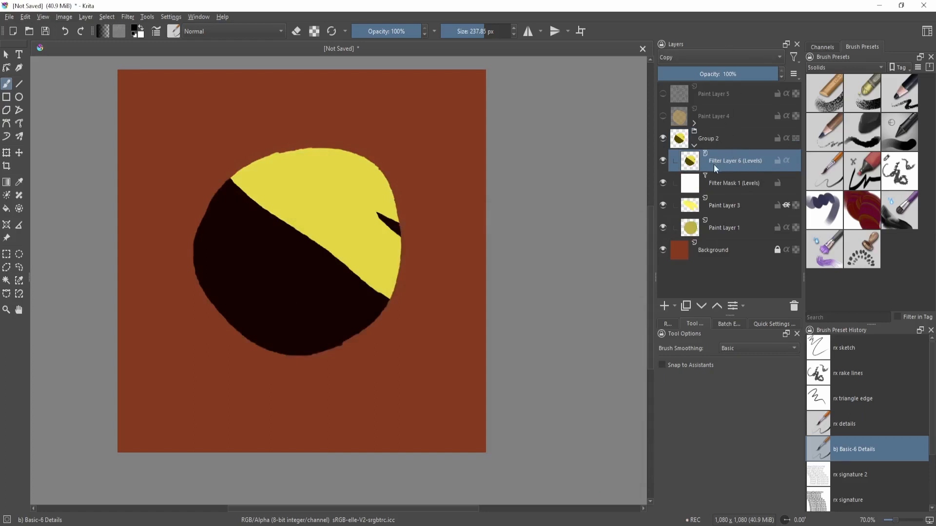
{"action": "left_click_drag", "start_coordinate": [724, 163], "coordinate": [737, 139]}
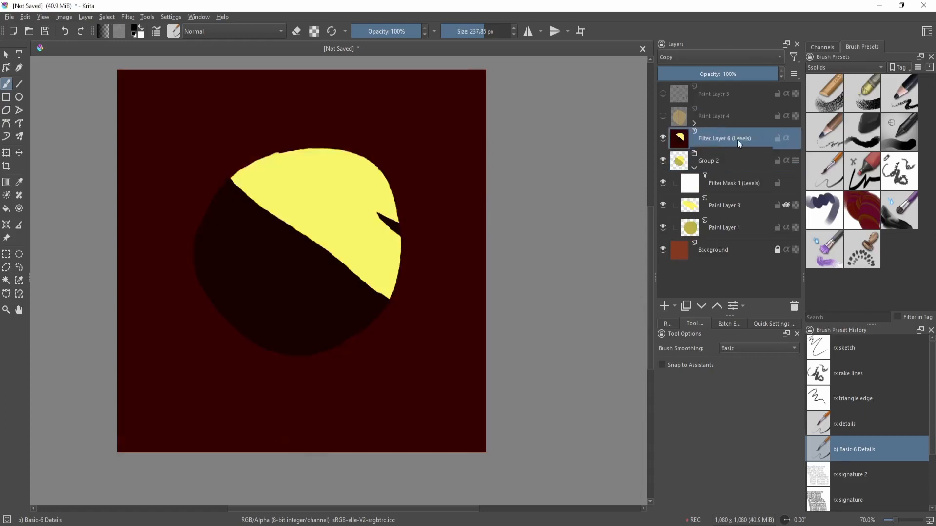
Collapse Group 2 and toggle the Levels filter layer off and on to compare its effect on everything below.
{"action": "mouse_move", "coordinate": [720, 191]}
{"action": "left_mouse_down"}
{"action": "mouse_move", "coordinate": [730, 145]}
{"action": "mouse_move", "coordinate": [731, 192]}
{"action": "mouse_move", "coordinate": [732, 144]}
{"action": "mouse_move", "coordinate": [732, 185]}
{"action": "left_mouse_up"}
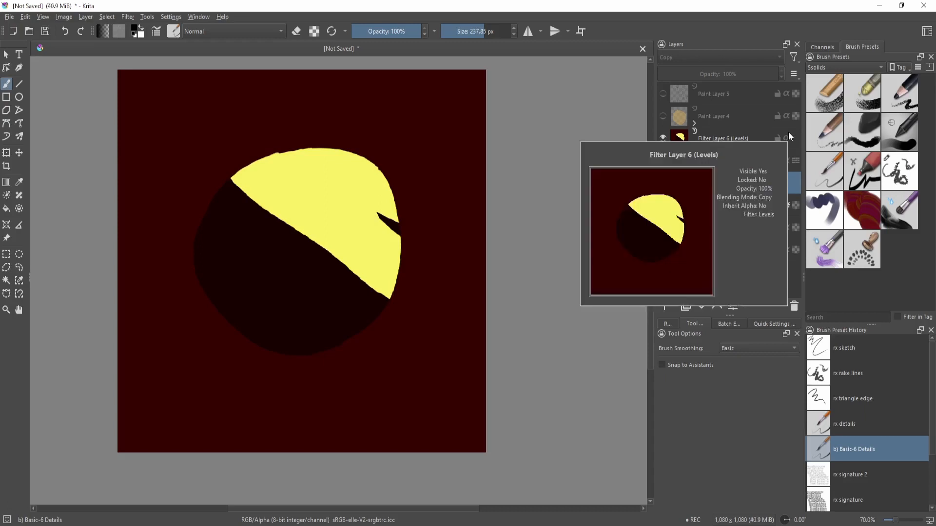
{"action": "mouse_move", "coordinate": [731, 183]}
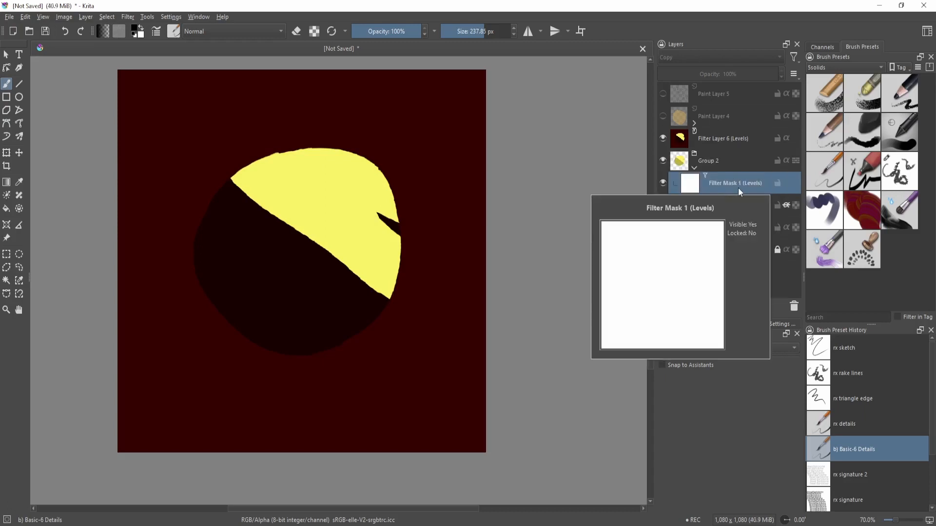
{"action": "left_click", "coordinate": [694, 167]}
{"action": "left_click", "coordinate": [662, 138]}
{"action": "left_click", "coordinate": [663, 138]}
Mask out parts of the Levels filter layer with broad black strokes diagonally across the canvas and along its upper area.
{"action": "left_click", "coordinate": [724, 139]}
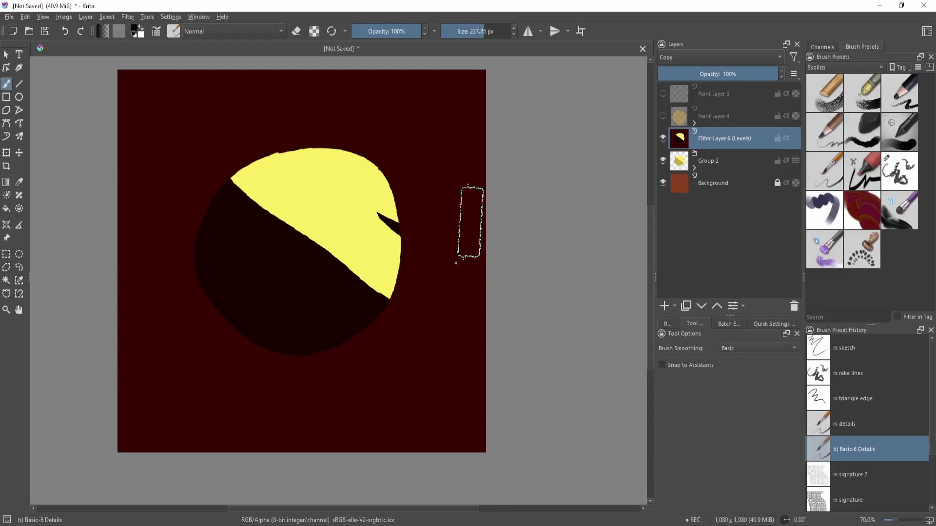
{"action": "left_click_drag", "start_coordinate": [461, 119], "coordinate": [263, 422]}
{"action": "left_click_drag", "start_coordinate": [417, 172], "coordinate": [209, 427]}
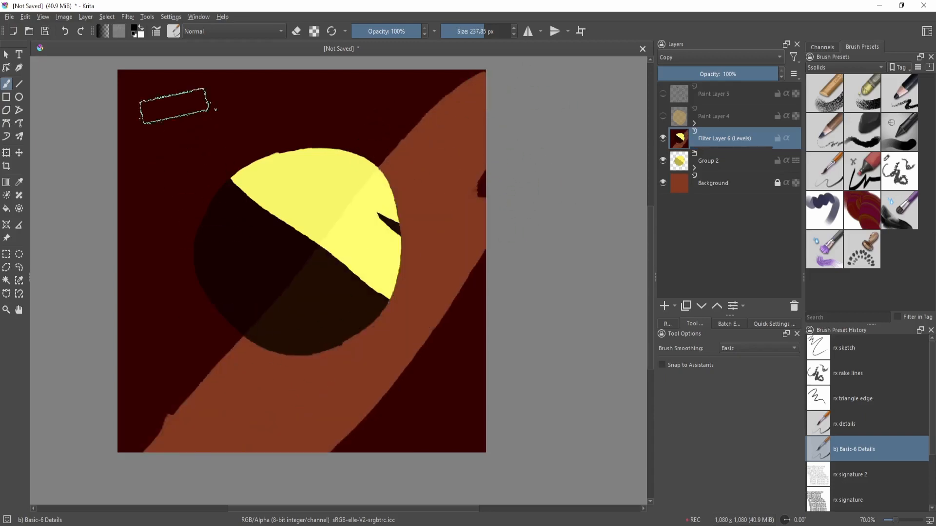
{"action": "mouse_move", "coordinate": [174, 103]}
{"action": "left_mouse_down"}
{"action": "mouse_move", "coordinate": [327, 103]}
{"action": "mouse_move", "coordinate": [353, 156]}
{"action": "mouse_move", "coordinate": [262, 125]}
{"action": "mouse_move", "coordinate": [127, 103]}
{"action": "mouse_move", "coordinate": [162, 77]}
{"action": "mouse_move", "coordinate": [193, 94]}
{"action": "mouse_move", "coordinate": [136, 111]}
{"action": "left_mouse_up"}
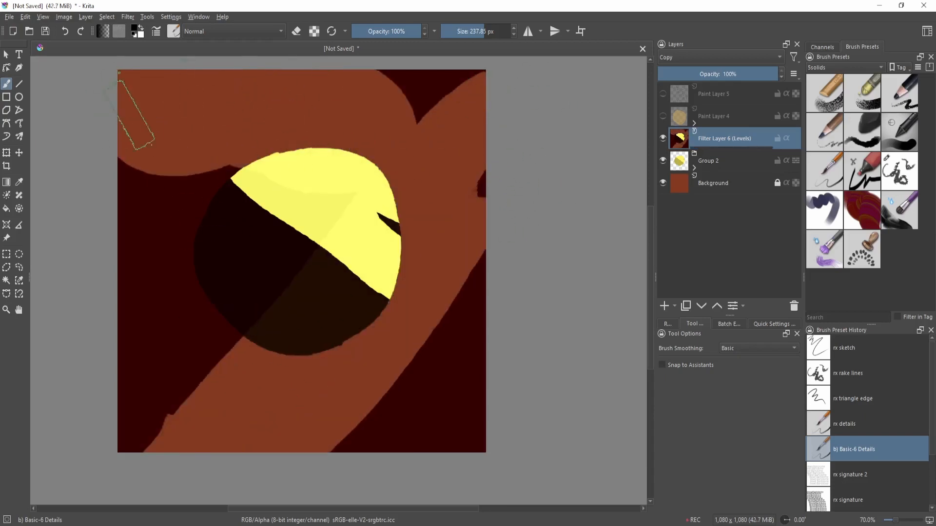
{"action": "mouse_move", "coordinate": [71, 163]}
{"action": "left_mouse_down"}
{"action": "mouse_move", "coordinate": [310, 174]}
{"action": "mouse_move", "coordinate": [105, 200]}
{"action": "left_mouse_up"}
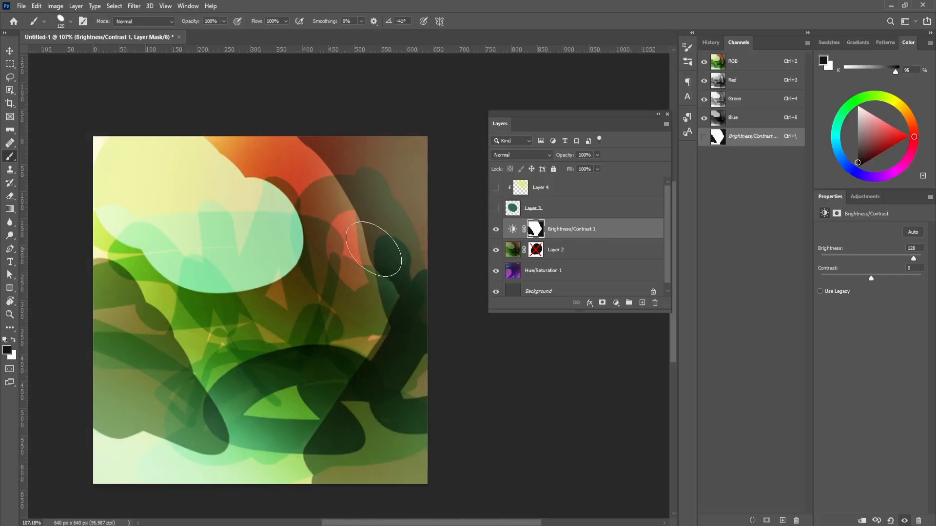
Switch to Photoshop and paint black strokes on the Brightness/Contrast 1 layer mask.
{"action": "left_click_drag", "start_coordinate": [303, 235], "coordinate": [320, 206]}
{"action": "mouse_move", "coordinate": [389, 170]}
{"action": "left_mouse_down"}
{"action": "mouse_move", "coordinate": [332, 371]}
{"action": "mouse_move", "coordinate": [345, 440]}
{"action": "mouse_move", "coordinate": [356, 431]}
{"action": "mouse_move", "coordinate": [180, 309]}
{"action": "mouse_move", "coordinate": [361, 242]}
{"action": "mouse_move", "coordinate": [300, 286]}
{"action": "mouse_move", "coordinate": [287, 325]}
{"action": "left_mouse_up"}
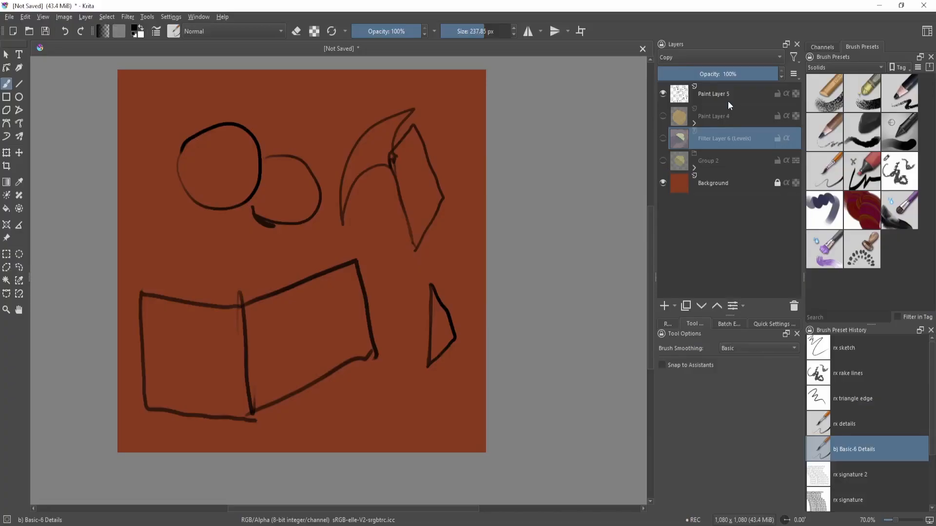
Switch to Krita, toggle the line art on Paint Layer 5 to check it, and move the drawing slightly to the right.
{"action": "left_click", "coordinate": [728, 101]}
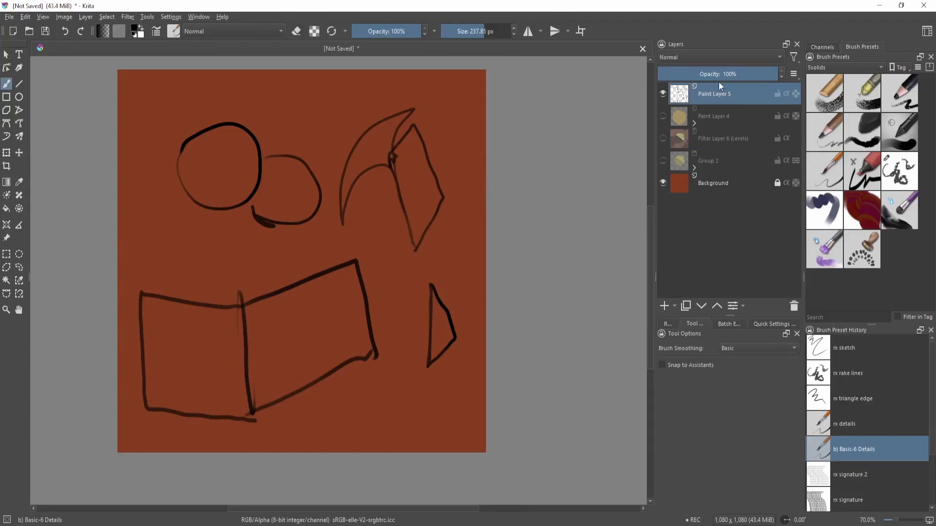
{"action": "left_click", "coordinate": [662, 94]}
{"action": "left_click", "coordinate": [662, 94]}
{"action": "scroll", "coordinate": [529, 184], "scroll_direction": "down", "scroll_amount": 2}
{"action": "scroll", "coordinate": [522, 176], "scroll_direction": "up", "scroll_amount": 2}
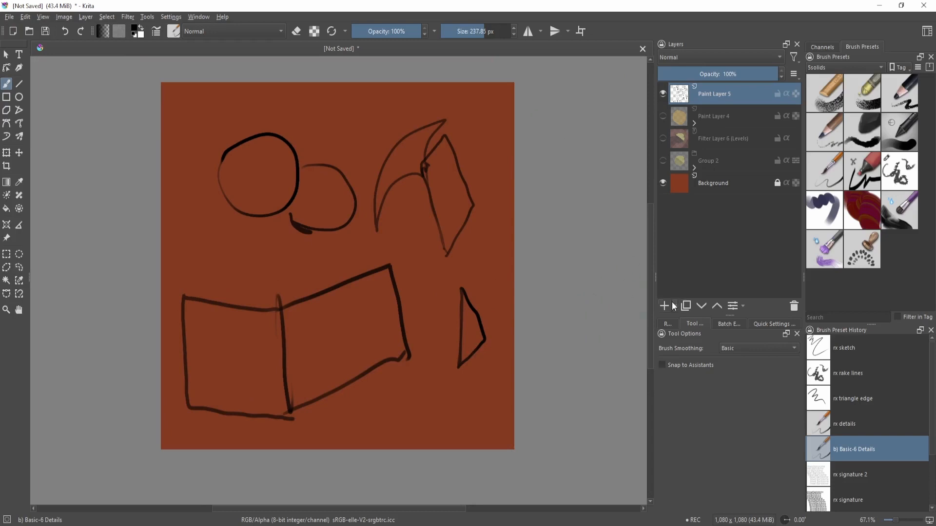
{"action": "key", "text": "t"}
{"action": "left_click_drag", "start_coordinate": [412, 203], "coordinate": [426, 205]}
Start G'MIC-Qt for Paint Layer 5 and search its filters for "colorize".
{"action": "left_click", "coordinate": [126, 17]}
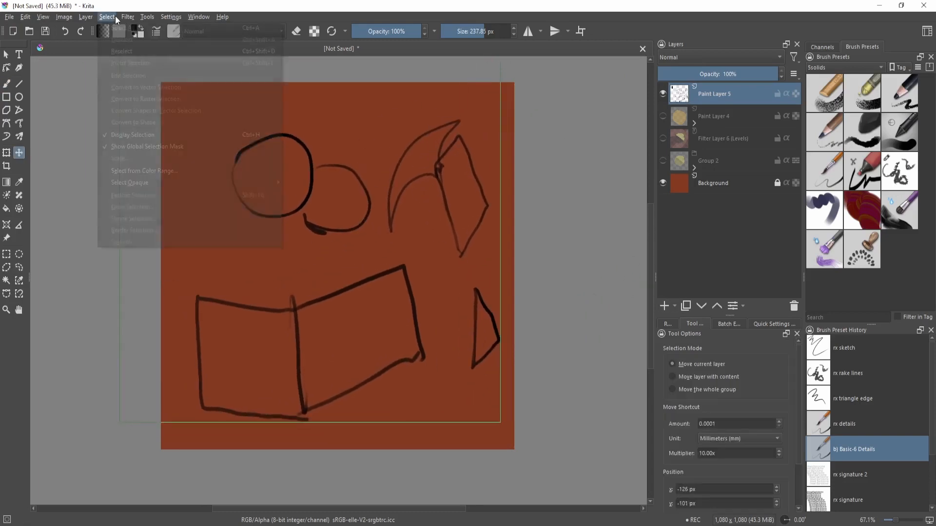
{"action": "left_click", "coordinate": [153, 160]}
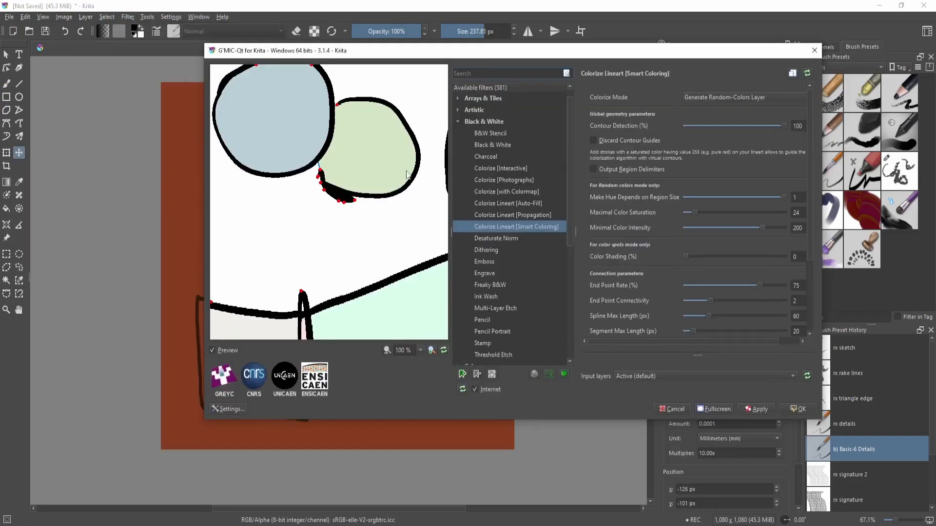
{"action": "left_click", "coordinate": [498, 80]}
{"action": "type", "text": "colorize"}
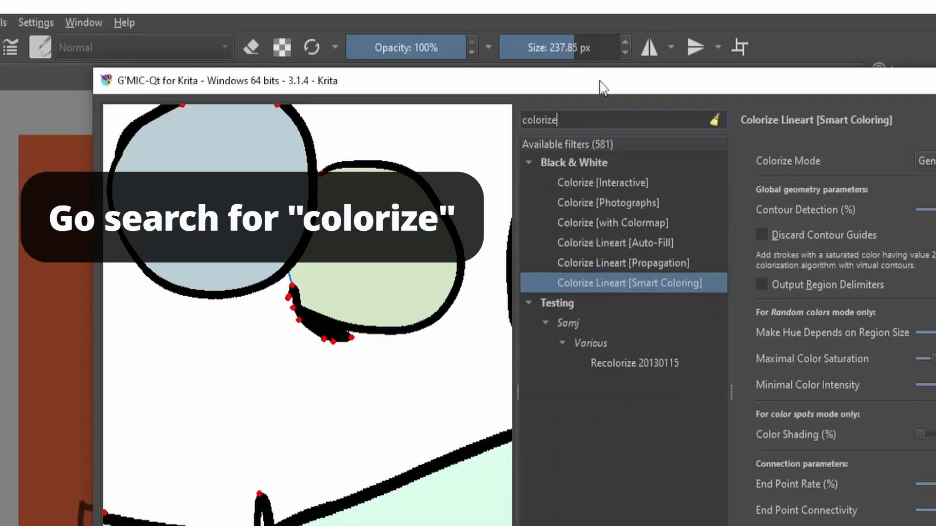
{"action": "left_click_drag", "start_coordinate": [601, 83], "coordinate": [464, 86]}
Preview Colorize Lineart [Auto-Fill] and examine how it fills the different line-art shapes.
{"action": "left_click", "coordinate": [507, 246]}
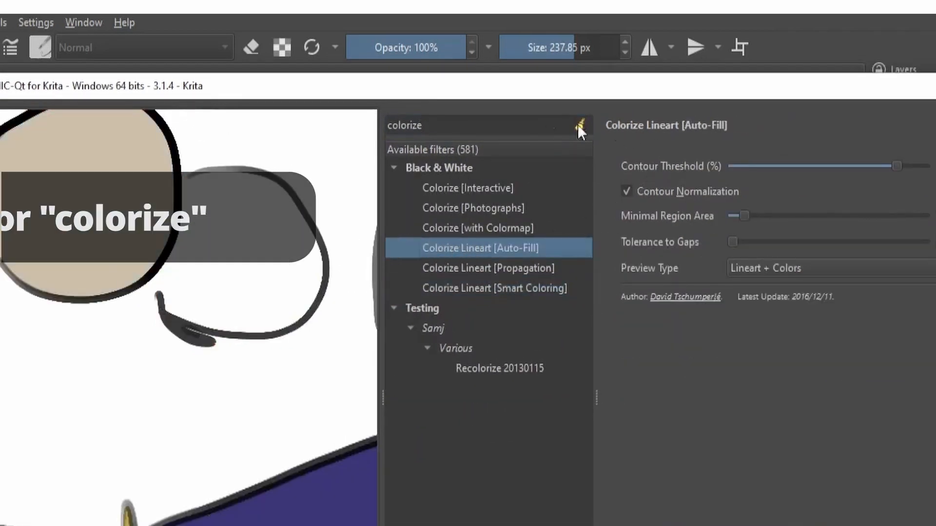
{"action": "left_click_drag", "start_coordinate": [587, 76], "coordinate": [587, 96]}
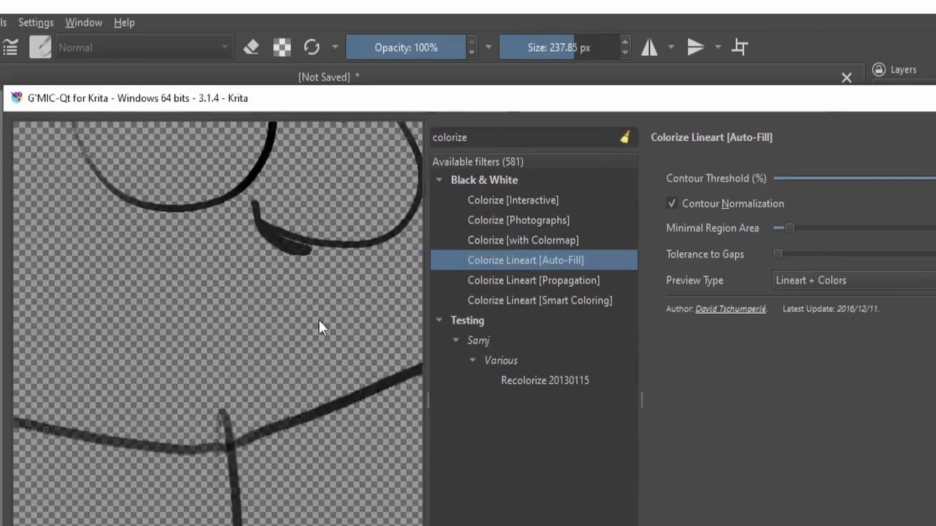
{"action": "mouse_move", "coordinate": [318, 320]}
{"action": "left_mouse_down"}
{"action": "mouse_move", "coordinate": [300, 285]}
{"action": "mouse_move", "coordinate": [270, 267]}
{"action": "mouse_move", "coordinate": [270, 364]}
{"action": "mouse_move", "coordinate": [317, 329]}
{"action": "left_mouse_up"}
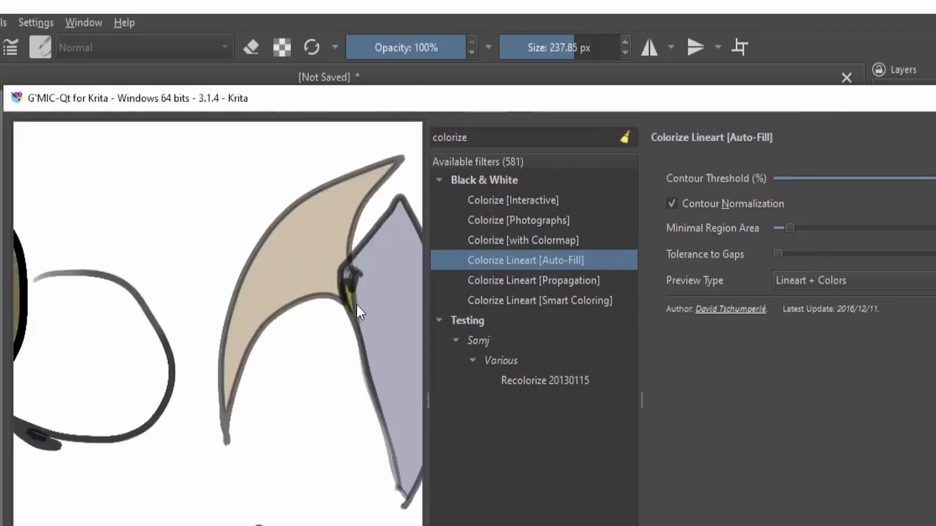
{"action": "left_click_drag", "start_coordinate": [356, 303], "coordinate": [203, 280]}
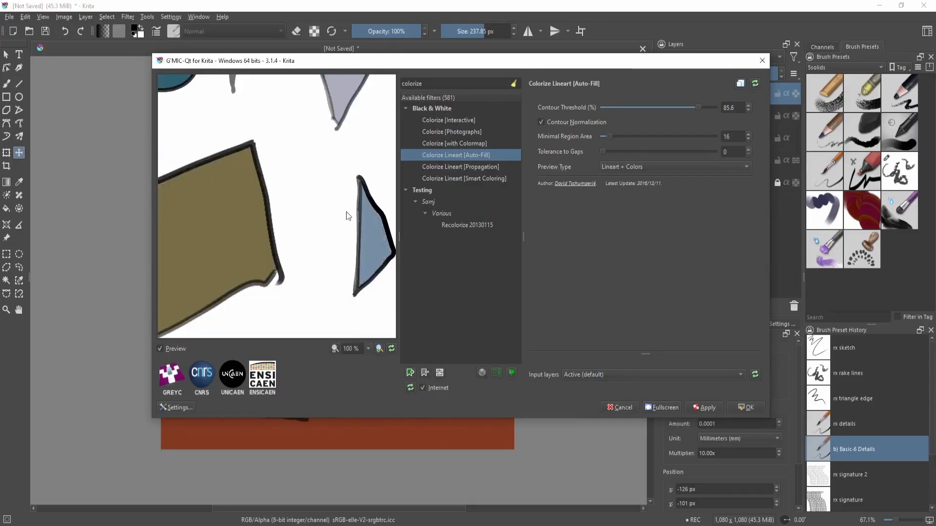
Compare the Smart Coloring preview with Auto-Fill, examining the gap between the two circles up close.
{"action": "left_click", "coordinate": [476, 179]}
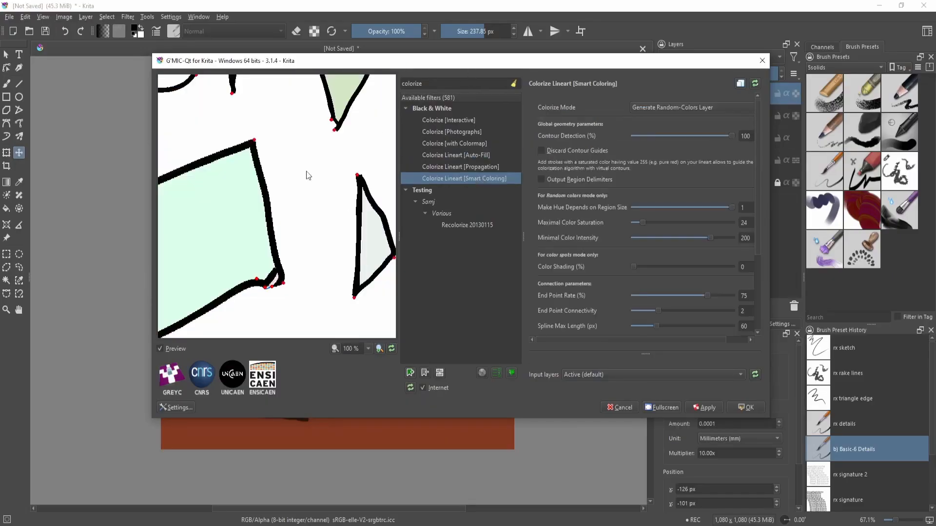
{"action": "left_click_drag", "start_coordinate": [308, 176], "coordinate": [336, 221]}
{"action": "left_click", "coordinate": [467, 156]}
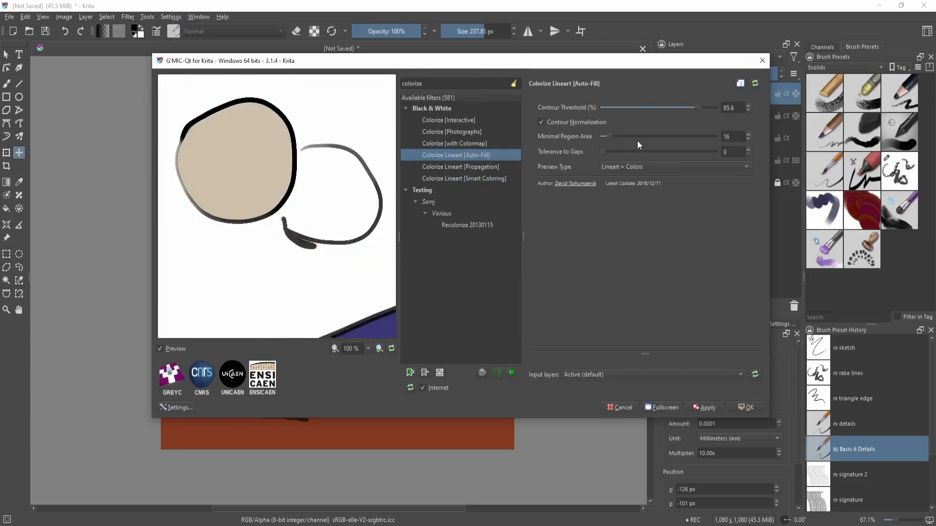
{"action": "left_click_drag", "start_coordinate": [604, 154], "coordinate": [416, 195]}
{"action": "scroll", "coordinate": [297, 234], "scroll_direction": "up", "scroll_amount": 4}
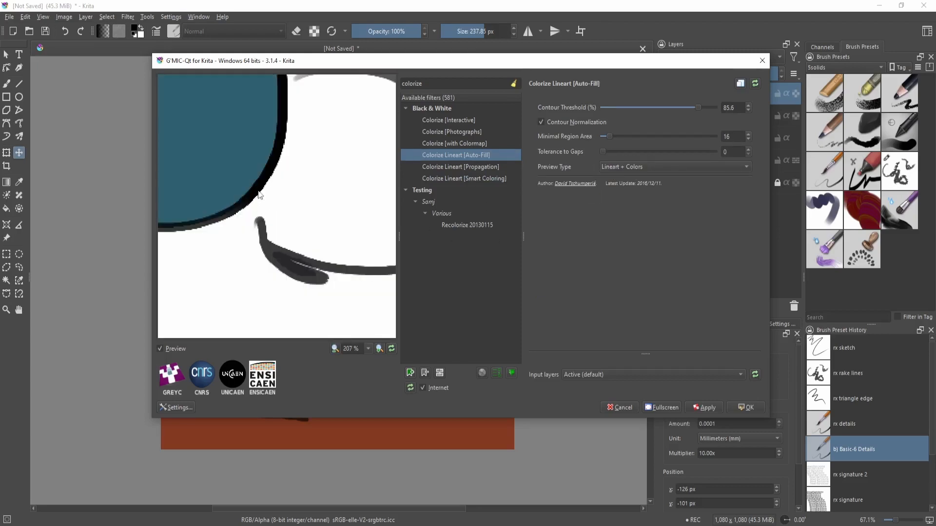
{"action": "scroll", "coordinate": [303, 186], "scroll_direction": "down", "scroll_amount": 4}
Choose Colorize Lineart [Smart Coloring], refresh its random colors, and examine how the gap beside the smaller circle is closed.
{"action": "left_click", "coordinate": [469, 179]}
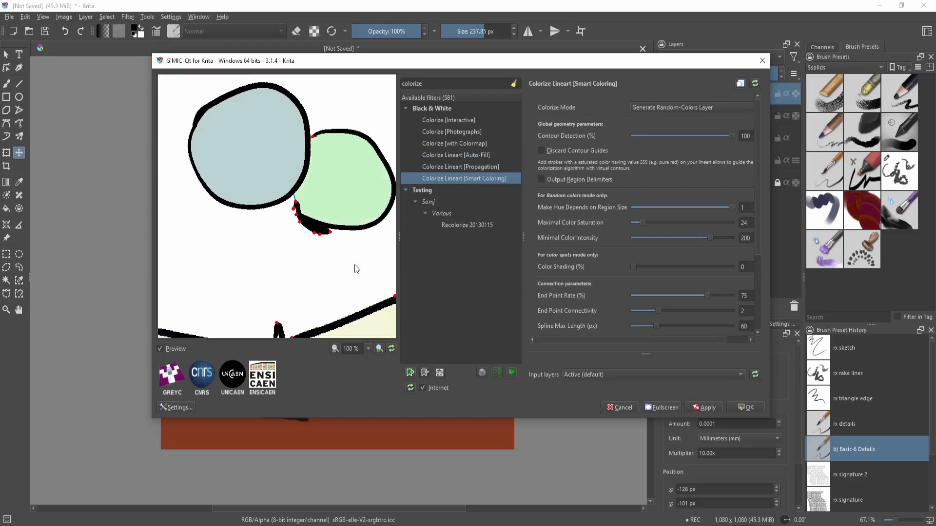
{"action": "left_click", "coordinate": [755, 84]}
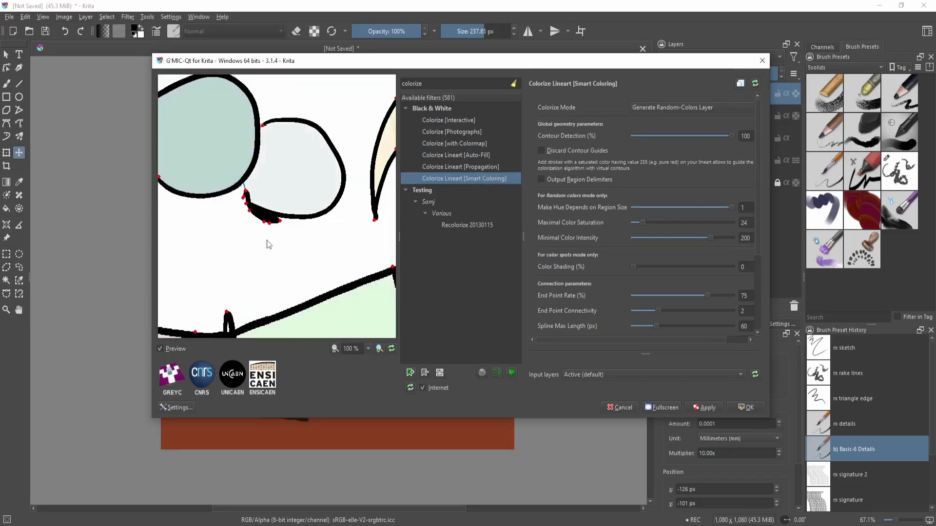
{"action": "scroll", "coordinate": [292, 229], "scroll_direction": "up", "scroll_amount": 6}
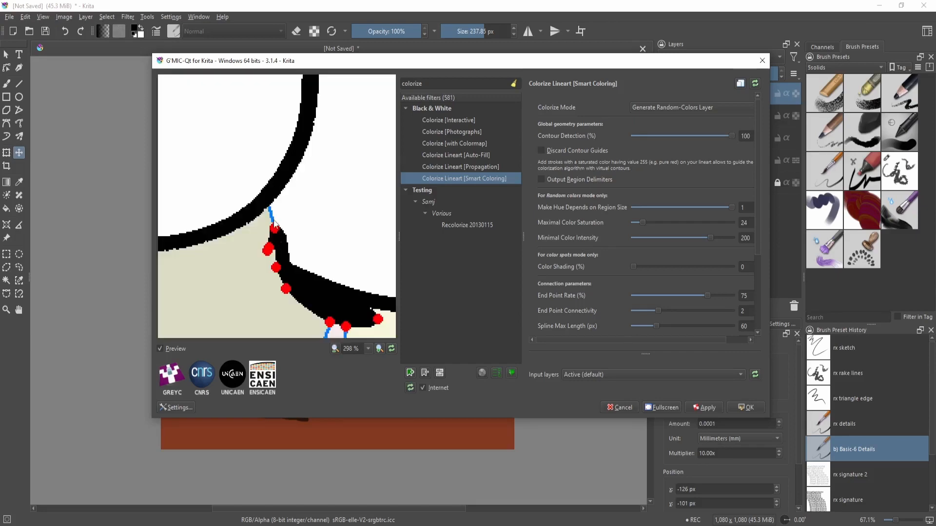
{"action": "scroll", "coordinate": [275, 224], "scroll_direction": "down", "scroll_amount": 3}
{"action": "scroll", "coordinate": [314, 244], "scroll_direction": "down", "scroll_amount": 3}
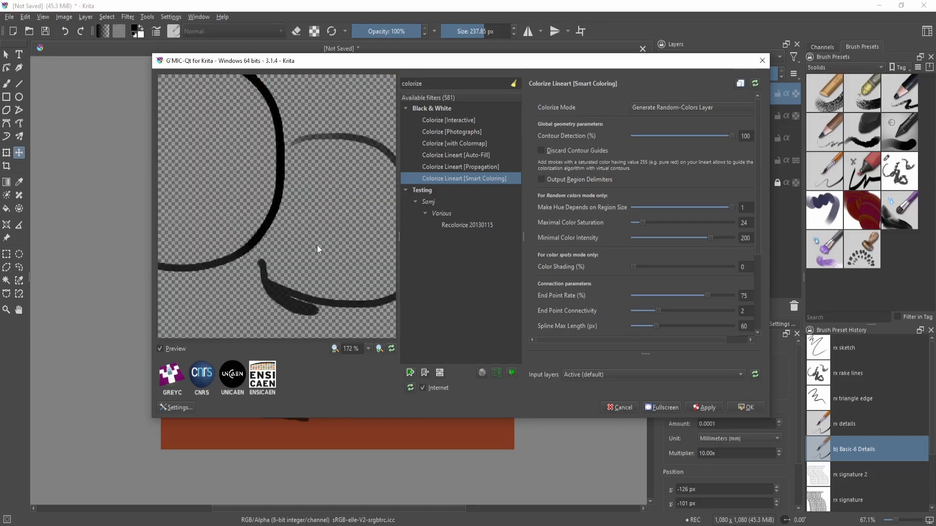
{"action": "left_click_drag", "start_coordinate": [334, 282], "coordinate": [360, 163]}
{"action": "left_click_drag", "start_coordinate": [290, 223], "coordinate": [343, 243]}
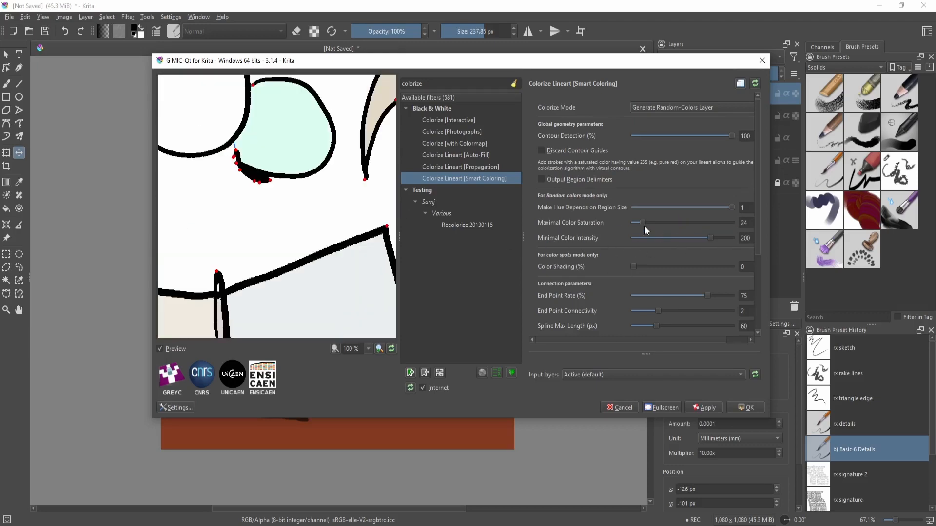
Set Maximal Color Saturation to 234, check the preview around the shapes, and apply the Smart Coloring filter.
{"action": "left_click_drag", "start_coordinate": [644, 223], "coordinate": [724, 224]}
{"action": "left_click_drag", "start_coordinate": [296, 240], "coordinate": [363, 207]}
{"action": "left_click_drag", "start_coordinate": [279, 247], "coordinate": [229, 224]}
{"action": "left_click_drag", "start_coordinate": [366, 139], "coordinate": [260, 245]}
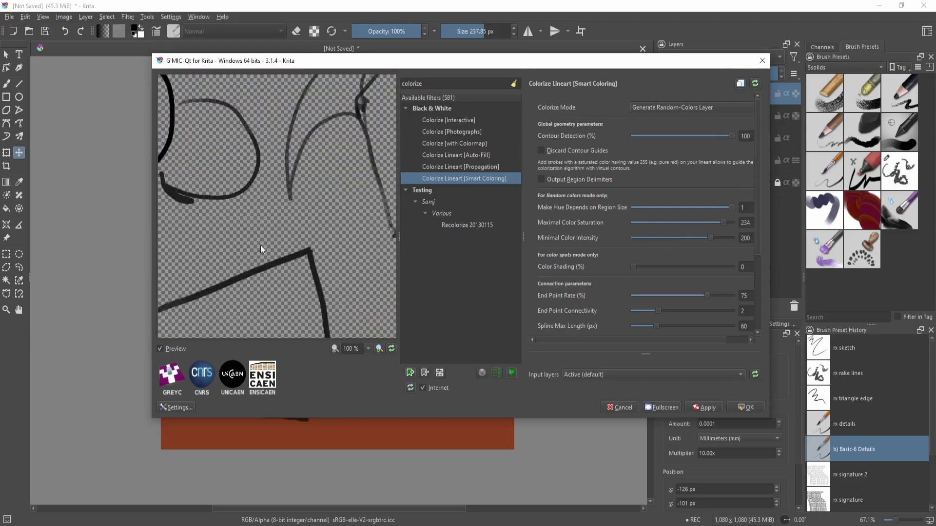
{"action": "left_click_drag", "start_coordinate": [340, 198], "coordinate": [277, 272]}
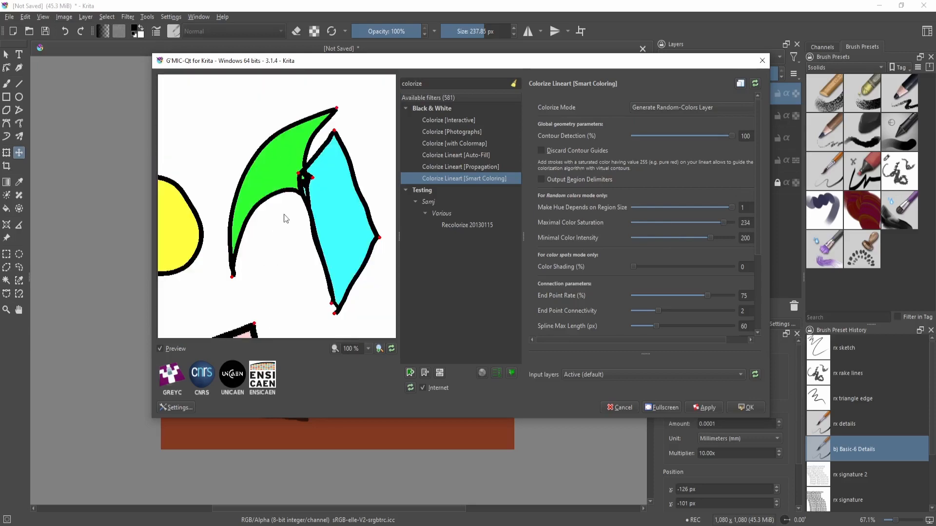
{"action": "left_click", "coordinate": [748, 407]}
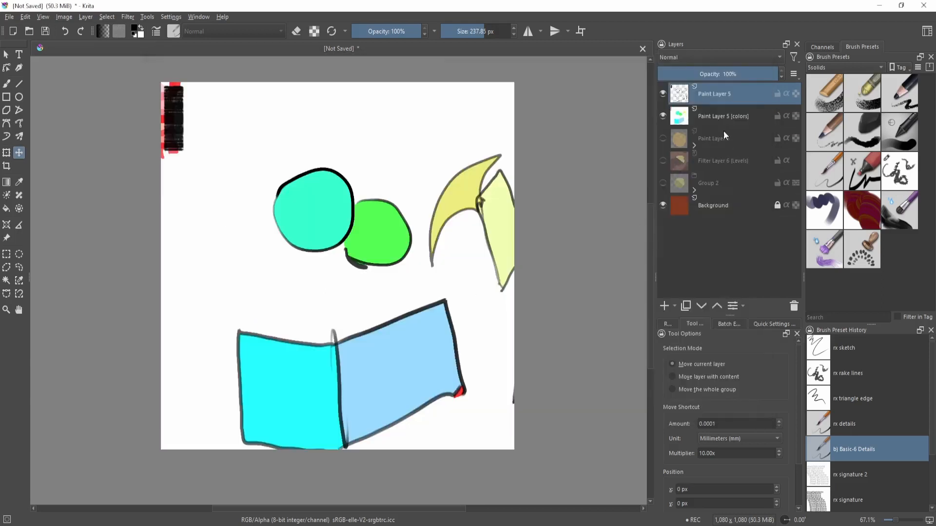
Select both the line-art layer and its colors layer, and toggle the line art's visibility to compare them.
{"action": "left_click", "coordinate": [712, 114], "text": "ctrl"}
{"action": "key", "text": "ctrl+plus"}
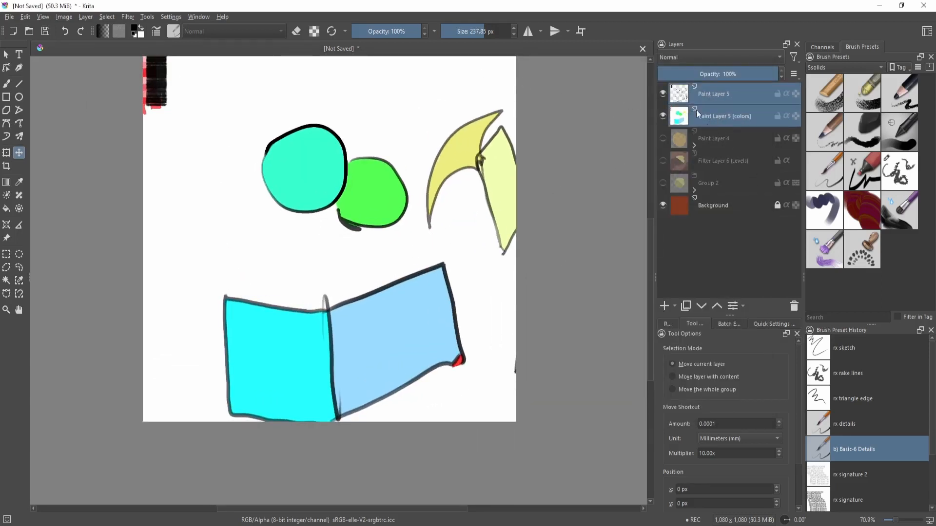
{"action": "left_click", "coordinate": [663, 94]}
{"action": "left_click", "coordinate": [662, 93]}
Draw a freehand selection around the black mark in the canvas's upper-left corner with Paint Layer 5 active.
{"action": "left_click", "coordinate": [725, 92]}
{"action": "mouse_move", "coordinate": [271, 117]}
{"action": "left_mouse_down"}
{"action": "mouse_move", "coordinate": [307, 188]}
{"action": "mouse_move", "coordinate": [307, 166]}
{"action": "left_mouse_up"}
{"action": "key", "text": "l"}
{"action": "mouse_move", "coordinate": [173, 119]}
{"action": "left_mouse_down"}
{"action": "mouse_move", "coordinate": [267, 355]}
{"action": "mouse_move", "coordinate": [320, 125]}
{"action": "mouse_move", "coordinate": [342, 131]}
{"action": "left_mouse_up"}
{"action": "mouse_move", "coordinate": [264, 226]}
{"action": "left_mouse_down"}
{"action": "mouse_move", "coordinate": [378, 234]}
{"action": "mouse_move", "coordinate": [377, 298]}
{"action": "mouse_move", "coordinate": [340, 292]}
{"action": "mouse_move", "coordinate": [349, 240]}
{"action": "left_mouse_up"}
{"action": "left_click_drag", "start_coordinate": [366, 261], "coordinate": [370, 282]}
{"action": "left_click_drag", "start_coordinate": [466, 248], "coordinate": [424, 184]}
{"action": "left_click_drag", "start_coordinate": [428, 225], "coordinate": [391, 190]}
{"action": "left_click_drag", "start_coordinate": [390, 190], "coordinate": [409, 188]}
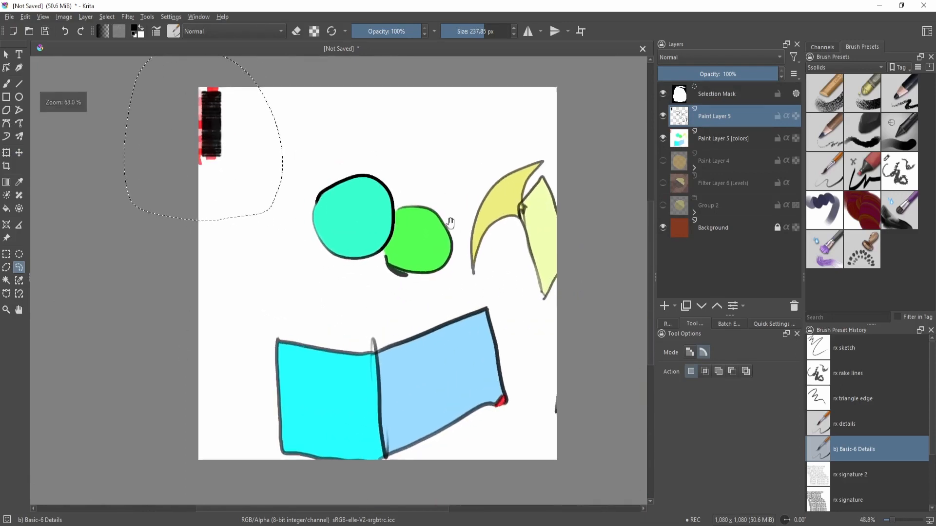
{"action": "left_click_drag", "start_coordinate": [450, 223], "coordinate": [450, 222]}
Clear the selection and group Paint Layer 5 with Paint Layer 5 [colors].
{"action": "left_click", "coordinate": [706, 138]}
{"action": "left_click", "coordinate": [719, 122], "text": "ctrl"}
{"action": "key", "text": "ctrl+shift+a"}
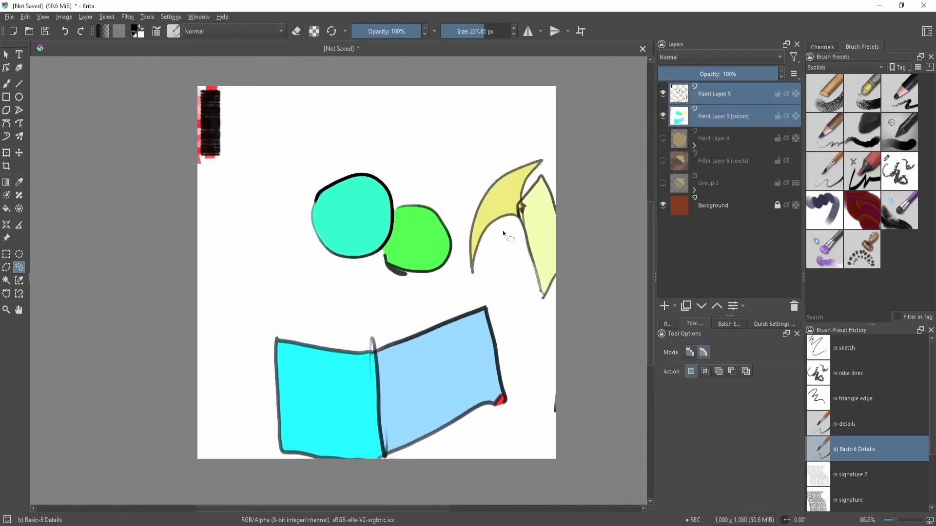
{"action": "key", "text": "ctrl+g"}
Move both grouped layers toward the upper left to reveal off-canvas artwork, and undo a further shift.
{"action": "key", "text": "t"}
{"action": "left_click_drag", "start_coordinate": [439, 280], "coordinate": [384, 244]}
{"action": "left_click_drag", "start_coordinate": [216, 118], "coordinate": [252, 177]}
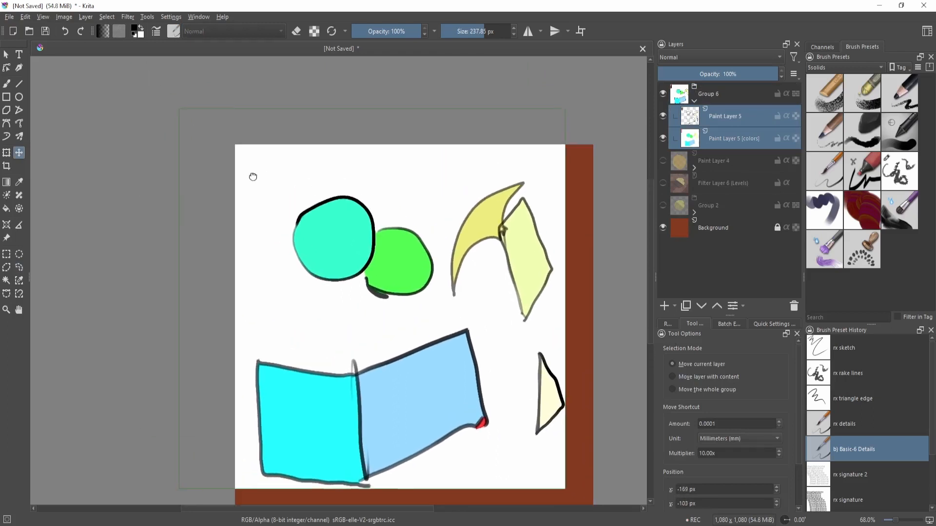
{"action": "left_click_drag", "start_coordinate": [363, 215], "coordinate": [288, 152]}
{"action": "key", "text": "ctrl+z"}
{"action": "mouse_move", "coordinate": [341, 175]}
{"action": "left_mouse_down"}
{"action": "mouse_move", "coordinate": [350, 192]}
{"action": "mouse_move", "coordinate": [344, 209]}
{"action": "mouse_move", "coordinate": [357, 177]}
{"action": "left_mouse_up"}
{"action": "left_click", "coordinate": [715, 119]}
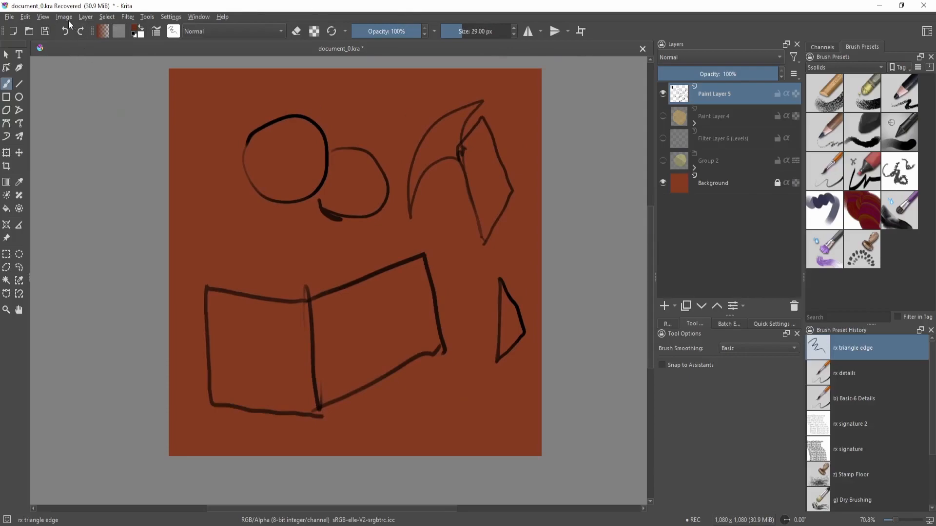
Trim all layers to the image size in the recovered document.
{"action": "left_click", "coordinate": [63, 17]}
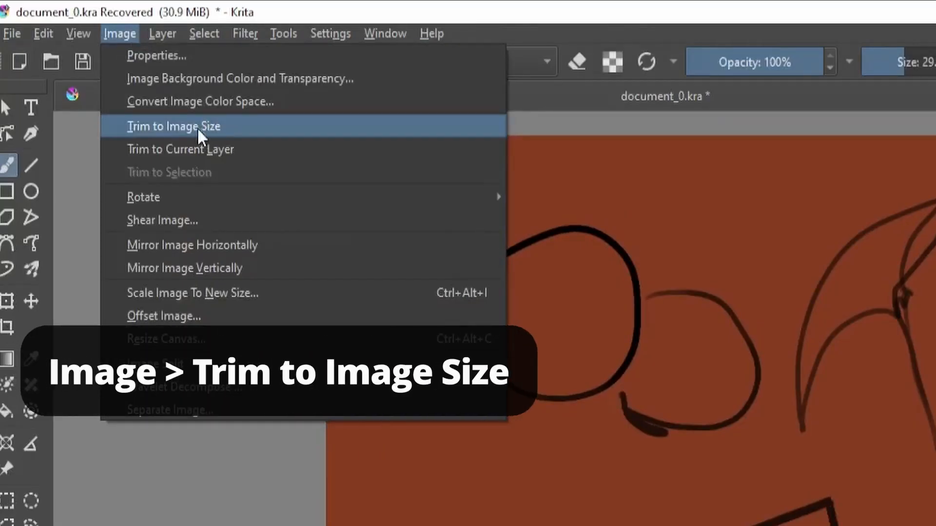
{"action": "left_click", "coordinate": [197, 127]}
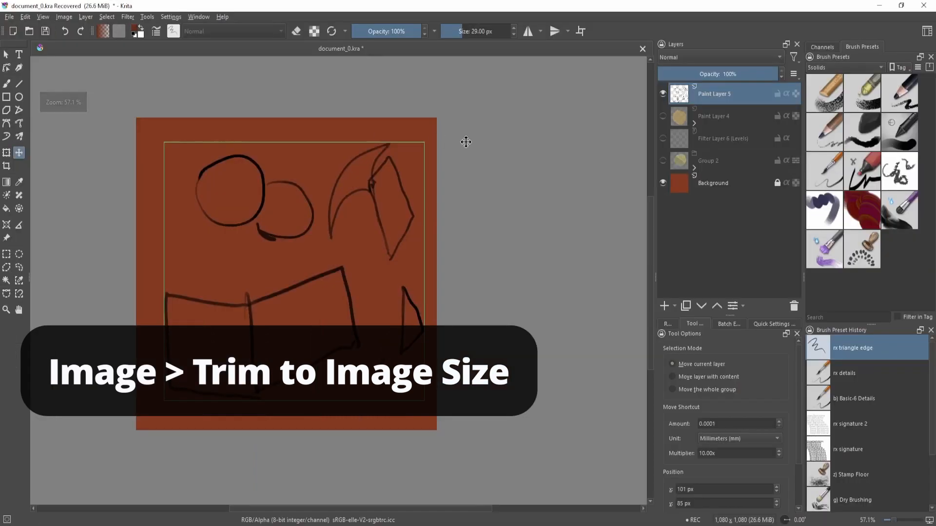
Start G'MIC-Qt for Paint Layer 5 and examine the Colorize Lineart [Smart Coloring] preview across the drawing.
{"action": "left_click_drag", "start_coordinate": [428, 287], "coordinate": [454, 281]}
{"action": "left_click", "coordinate": [127, 16]}
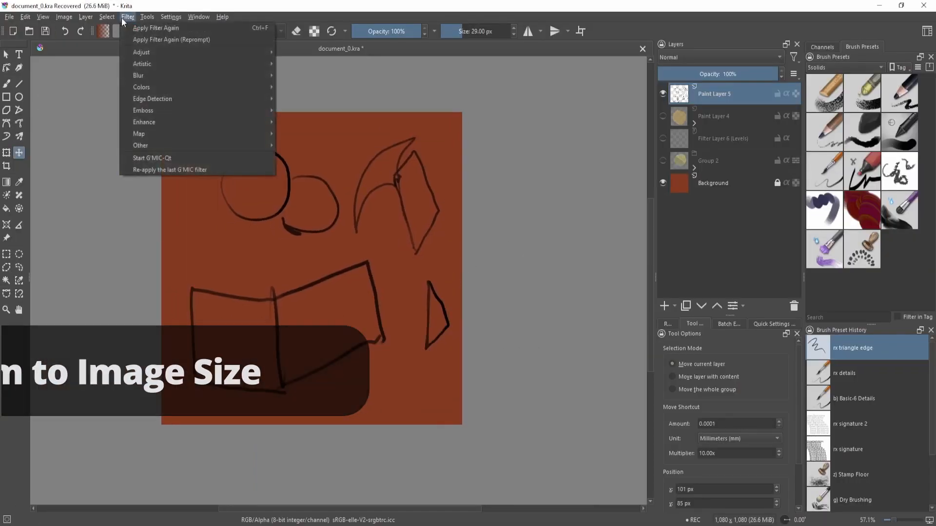
{"action": "left_click", "coordinate": [191, 157]}
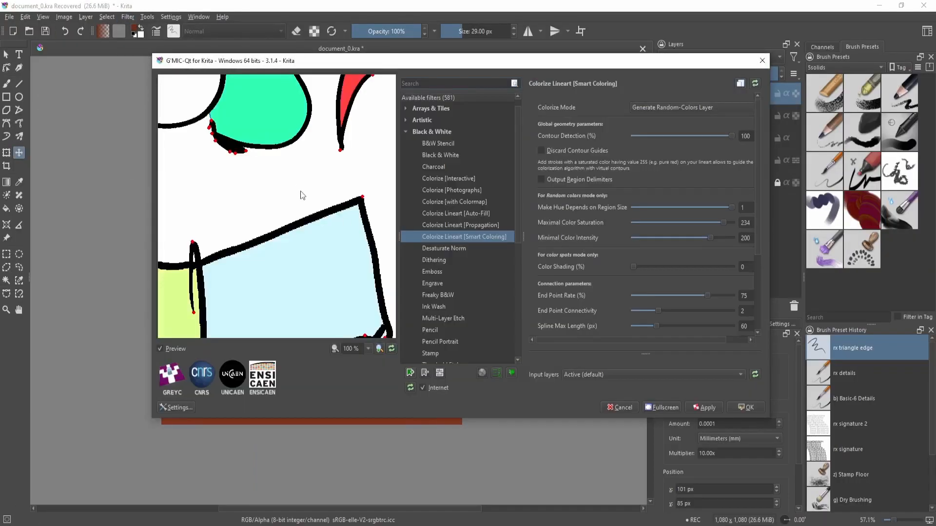
{"action": "left_click_drag", "start_coordinate": [191, 196], "coordinate": [250, 235]}
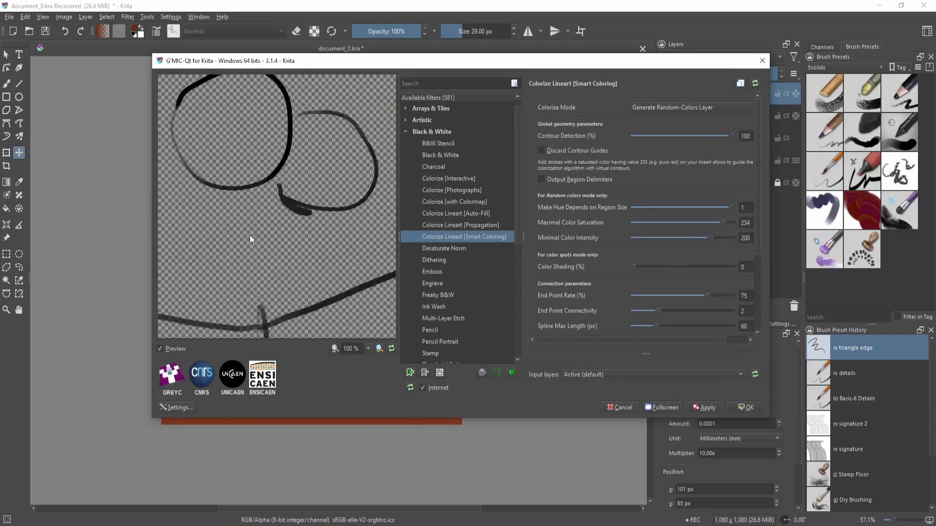
{"action": "left_click_drag", "start_coordinate": [275, 280], "coordinate": [255, 176]}
{"action": "left_click_drag", "start_coordinate": [317, 267], "coordinate": [250, 360]}
{"action": "left_click_drag", "start_coordinate": [306, 157], "coordinate": [288, 200]}
Try an End Point Rate of 97.5% and examine the preview around the circles and the crescent.
{"action": "left_click_drag", "start_coordinate": [707, 295], "coordinate": [729, 296]}
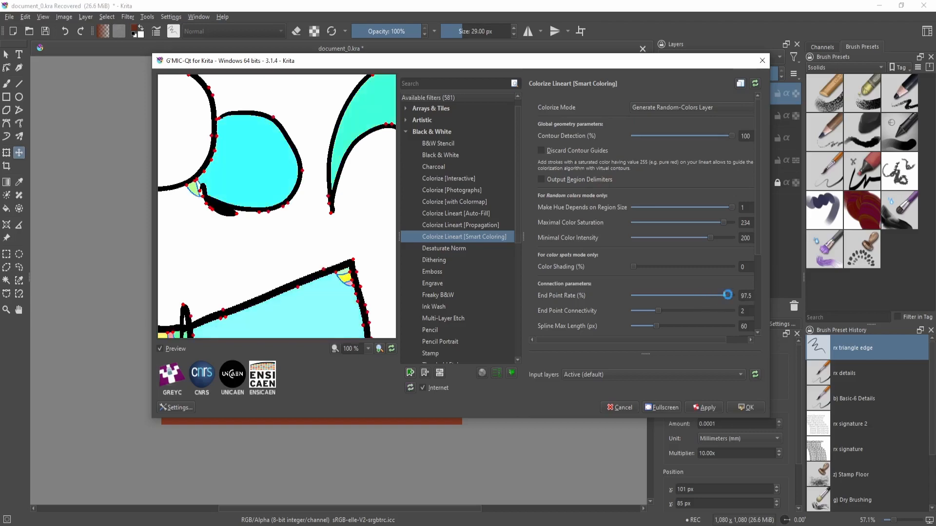
{"action": "left_click_drag", "start_coordinate": [317, 297], "coordinate": [291, 188]}
{"action": "left_click_drag", "start_coordinate": [261, 108], "coordinate": [282, 247]}
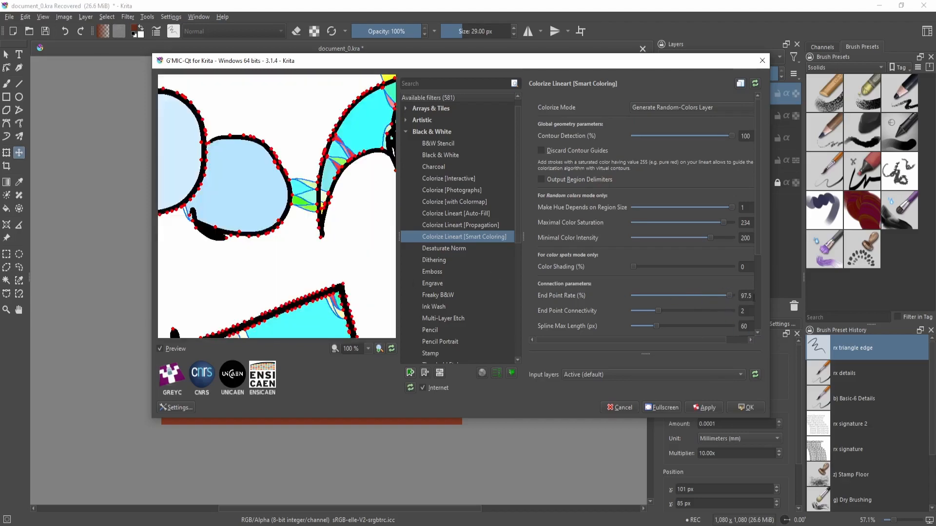
{"action": "left_click_drag", "start_coordinate": [341, 276], "coordinate": [305, 118]}
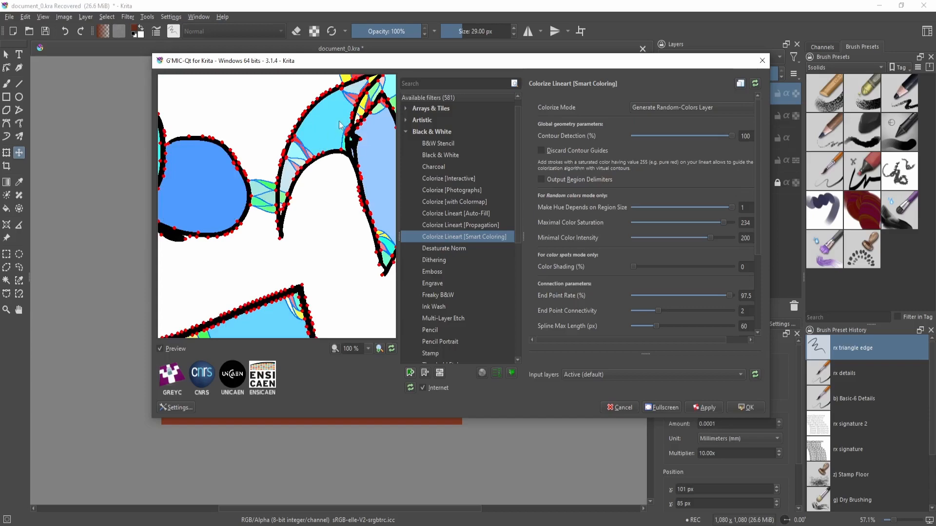
{"action": "left_click_drag", "start_coordinate": [309, 197], "coordinate": [318, 203]}
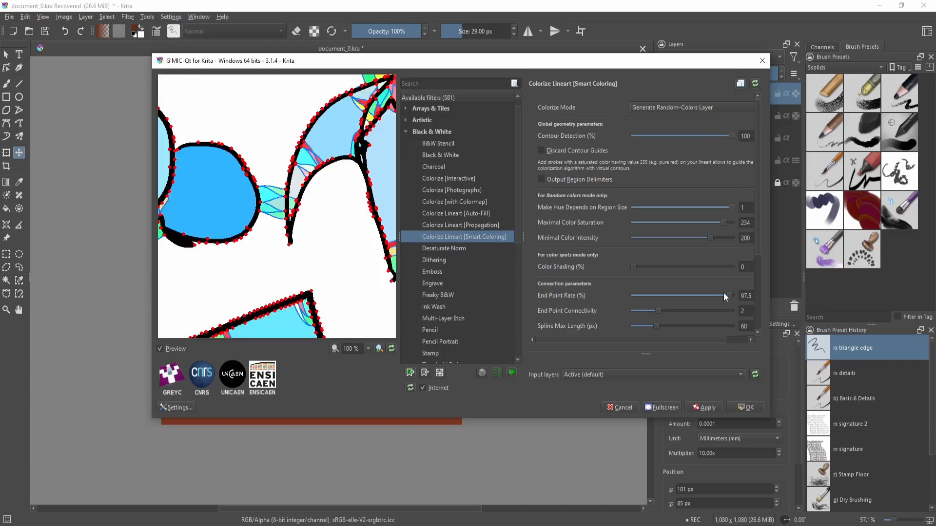
Set the End Point Rate to 82.2% and apply Smart Coloring to the line art in Generate Random-Colors Layer mode.
{"action": "left_click_drag", "start_coordinate": [727, 295], "coordinate": [713, 295]}
{"action": "left_click_drag", "start_coordinate": [173, 245], "coordinate": [347, 229]}
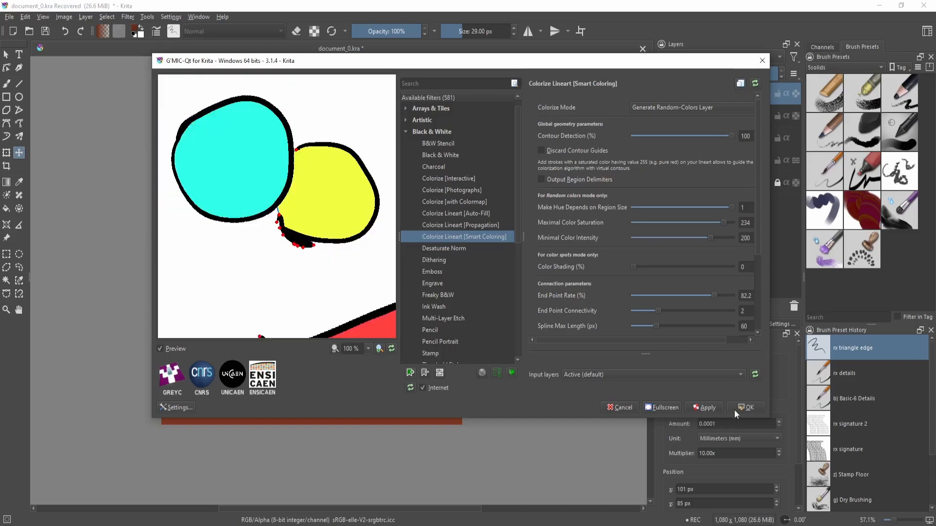
{"action": "left_click", "coordinate": [757, 405]}
{"action": "left_click_drag", "start_coordinate": [404, 263], "coordinate": [428, 280]}
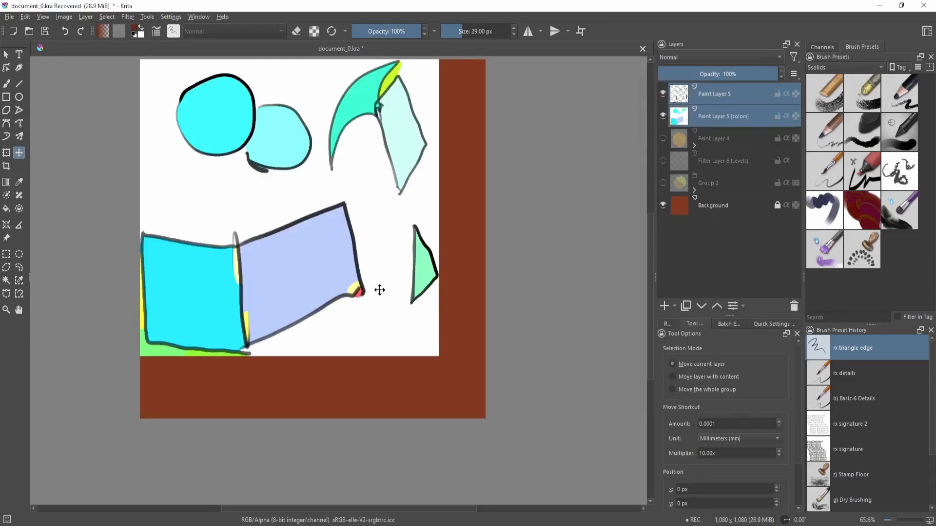
Group Paint Layer 5 with its generated colors layer, and make Paint Layer 5 [colors] active.
{"action": "key", "text": "ctrl+g"}
{"action": "left_click", "coordinate": [731, 93]}
{"action": "left_click_drag", "start_coordinate": [423, 214], "coordinate": [443, 247]}
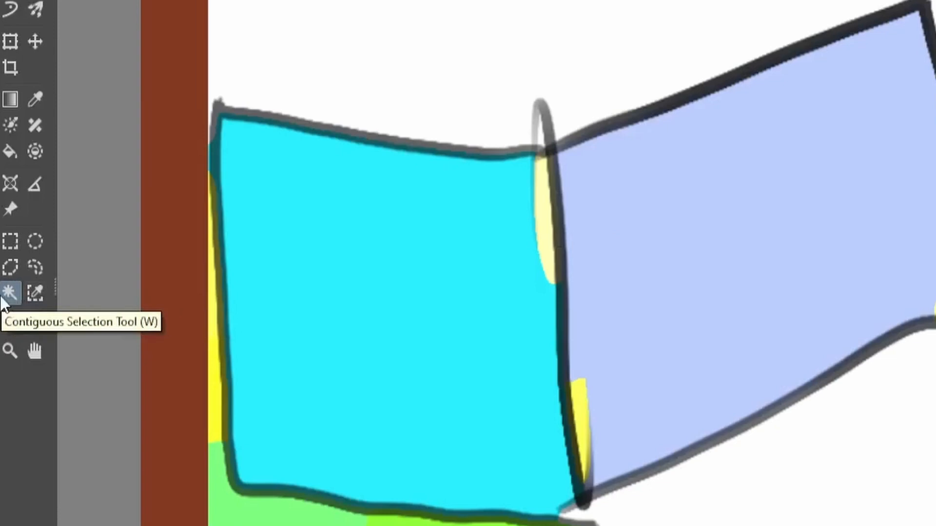
Select the lavender quadrilateral on Paint Layer 5 [colors] by contiguous color and fill it with light orange.
{"action": "left_click", "coordinate": [35, 293]}
{"action": "left_click_drag", "start_coordinate": [302, 225], "coordinate": [358, 301]}
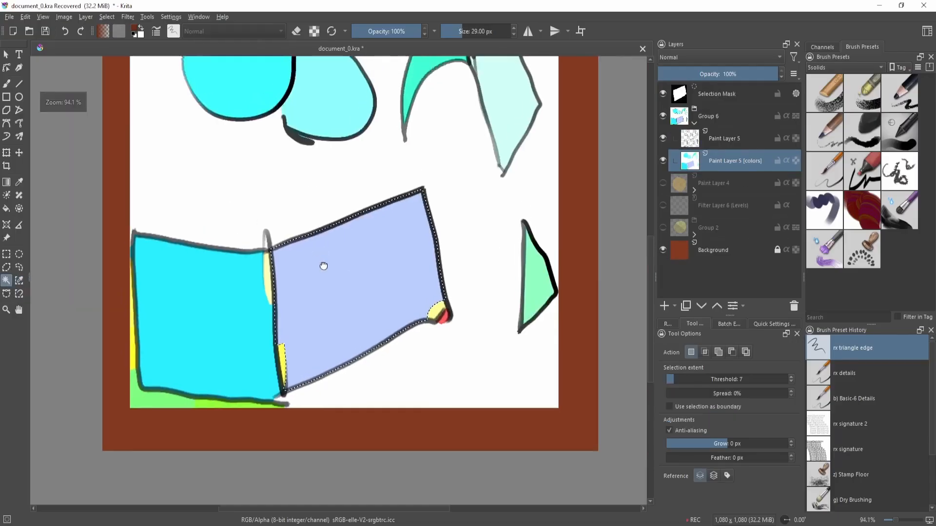
{"action": "key", "text": "shift+i"}
{"action": "key", "text": "shift+i"}
{"action": "mouse_move", "coordinate": [328, 241]}
{"action": "left_mouse_down"}
{"action": "mouse_move", "coordinate": [378, 282]}
{"action": "mouse_move", "coordinate": [338, 306]}
{"action": "mouse_move", "coordinate": [343, 262]}
{"action": "left_mouse_up"}
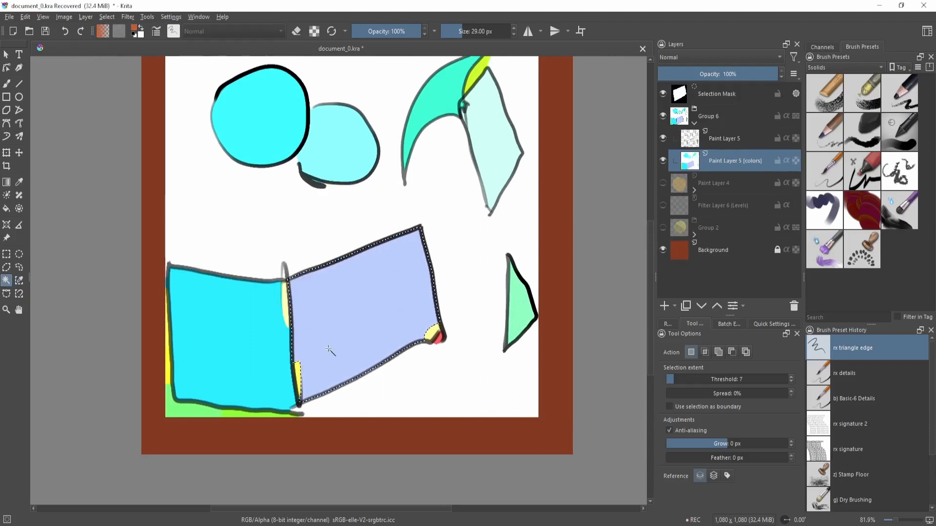
{"action": "left_click_drag", "start_coordinate": [367, 313], "coordinate": [357, 226]}
{"action": "left_click_drag", "start_coordinate": [374, 259], "coordinate": [401, 258]}
{"action": "right_click", "coordinate": [341, 198]}
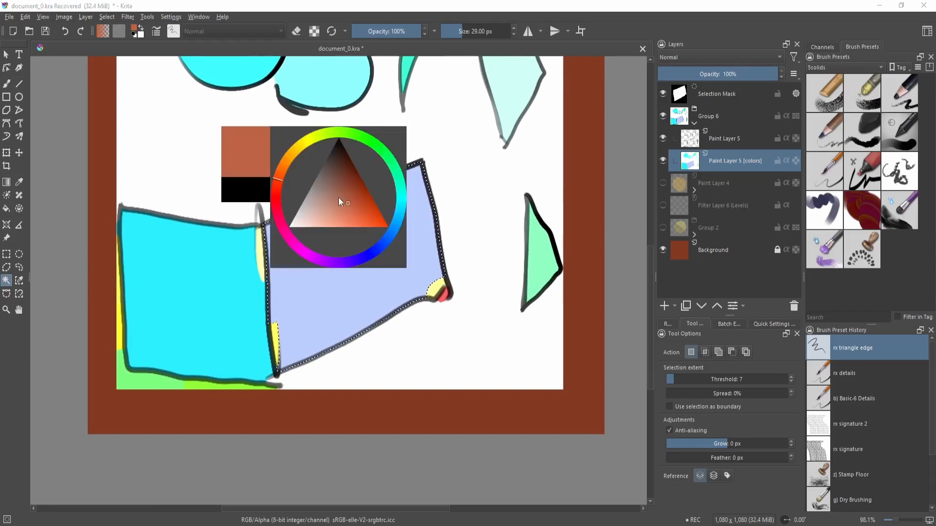
{"action": "left_click", "coordinate": [320, 200]}
{"action": "key", "text": "shift+BackSpace"}
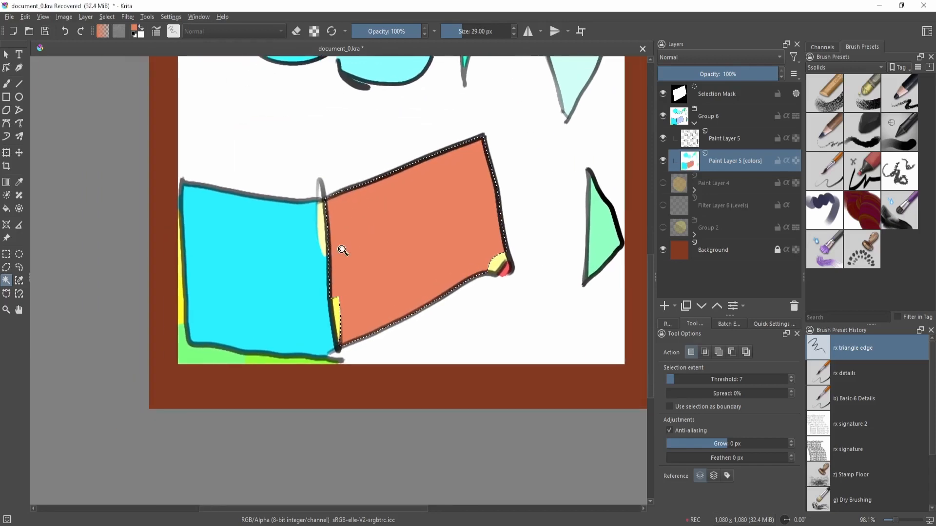
Select the adjoining cyan panel by contiguous color, fill it with a darker orange-brown, and clear the selection.
{"action": "left_click", "coordinate": [303, 293]}
{"action": "right_click", "coordinate": [304, 273]}
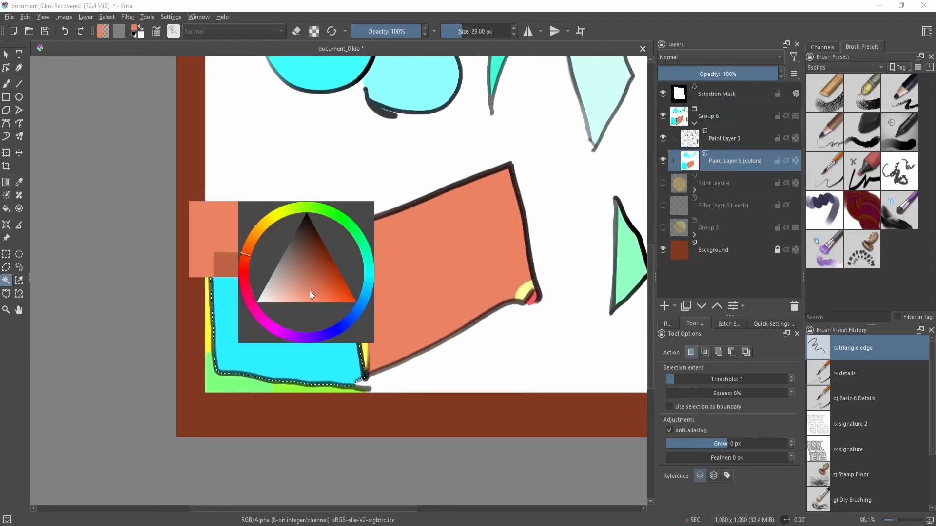
{"action": "left_click_drag", "start_coordinate": [310, 291], "coordinate": [372, 322]}
{"action": "key", "text": "shift+BackSpace"}
{"action": "key", "text": "ctrl+shift+a"}
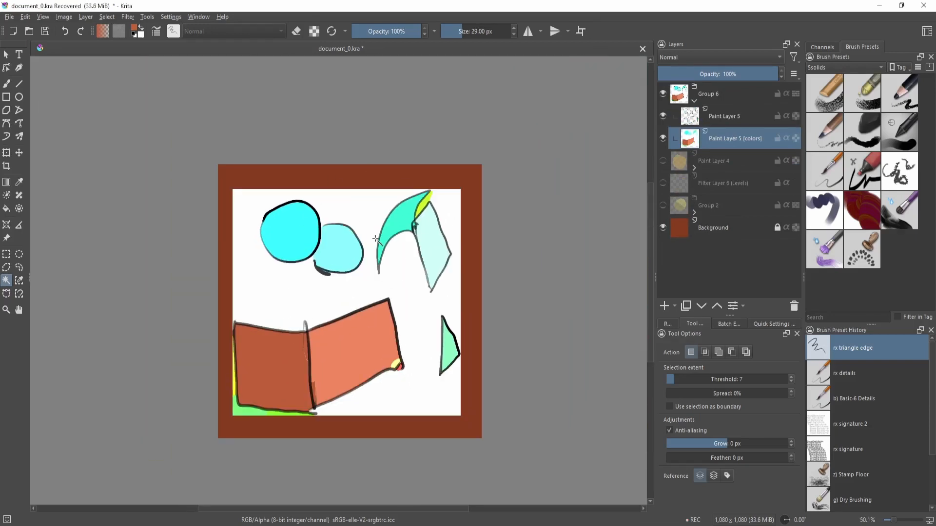
Hide Paint Layer 5 [colors] and add a new paint layer directly above it inside the group.
{"action": "mouse_move", "coordinate": [357, 357]}
{"action": "left_mouse_down"}
{"action": "mouse_move", "coordinate": [356, 336]}
{"action": "mouse_move", "coordinate": [434, 211]}
{"action": "left_mouse_up"}
{"action": "left_click", "coordinate": [663, 138]}
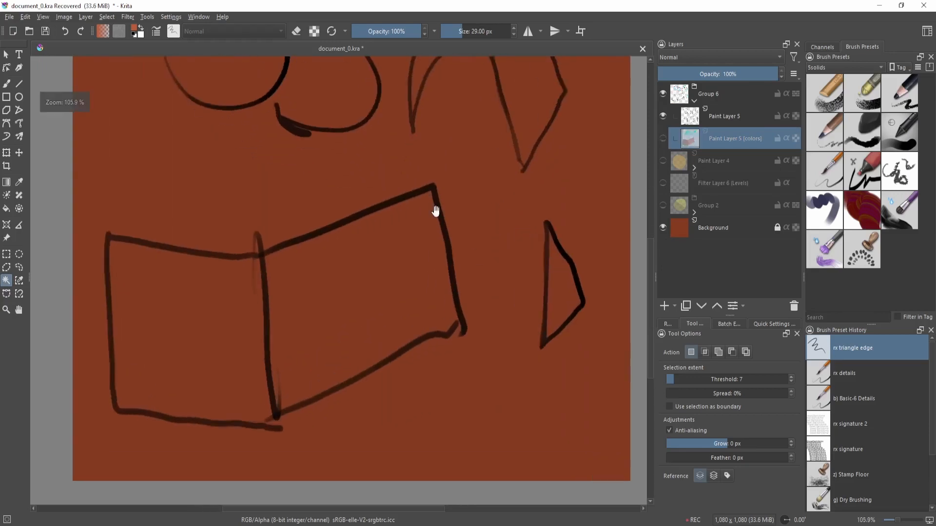
{"action": "key", "text": "Insert"}
Outline the slanted quadrilateral with a polygonal selection on the new layer, fill it with light salmon, and deselect.
{"action": "key", "text": "l"}
{"action": "left_click", "coordinate": [264, 253]}
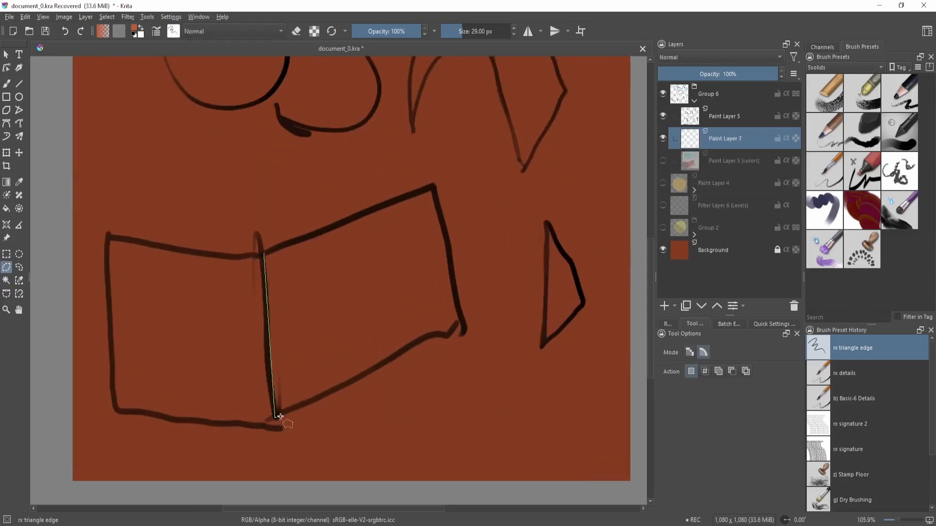
{"action": "left_click", "coordinate": [276, 417]}
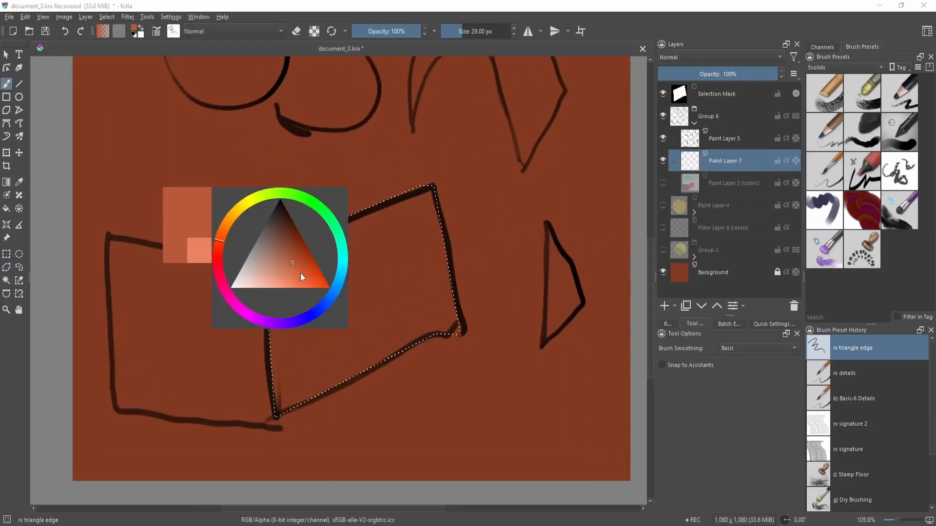
{"action": "left_click", "coordinate": [279, 285]}
{"action": "key", "text": "shift+BackSpace"}
{"action": "mouse_move", "coordinate": [361, 312]}
{"action": "left_mouse_down"}
{"action": "mouse_move", "coordinate": [392, 267]}
{"action": "mouse_move", "coordinate": [382, 291]}
{"action": "mouse_move", "coordinate": [362, 182]}
{"action": "left_mouse_up"}
{"action": "key", "text": "ctrl+shift+a"}
Lasso the salmon fill spilling over the quadrilateral's upper edge, delete it, and clear the selection.
{"action": "key", "text": "l"}
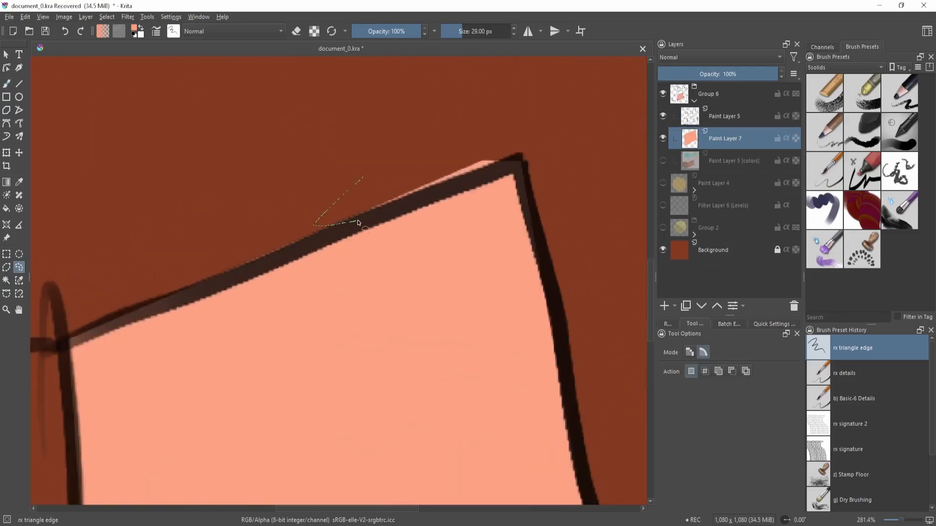
{"action": "mouse_move", "coordinate": [438, 196]}
{"action": "left_mouse_down"}
{"action": "mouse_move", "coordinate": [479, 136]}
{"action": "mouse_move", "coordinate": [454, 144]}
{"action": "left_mouse_up"}
{"action": "key", "text": "Delete"}
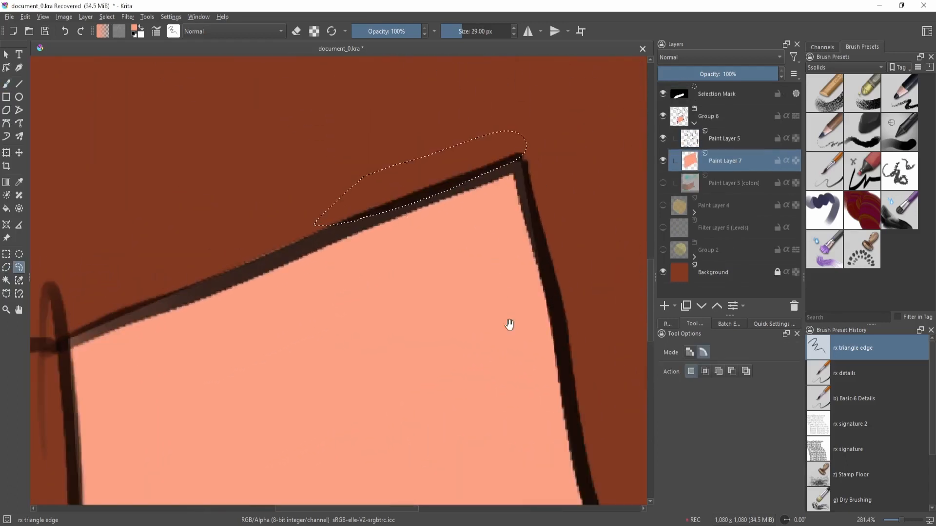
{"action": "mouse_move", "coordinate": [507, 326]}
{"action": "left_mouse_down"}
{"action": "mouse_move", "coordinate": [416, 300]}
{"action": "mouse_move", "coordinate": [451, 337]}
{"action": "mouse_move", "coordinate": [396, 399]}
{"action": "mouse_move", "coordinate": [397, 445]}
{"action": "left_mouse_up"}
{"action": "key", "text": "ctrl+shift+a"}
Paint the crescent shape light salmon with the freehand brush on Paint Layer 7.
{"action": "left_click_drag", "start_coordinate": [370, 235], "coordinate": [393, 320]}
{"action": "key", "text": "b"}
{"action": "mouse_move", "coordinate": [319, 284]}
{"action": "left_mouse_down"}
{"action": "mouse_move", "coordinate": [372, 103]}
{"action": "mouse_move", "coordinate": [302, 244]}
{"action": "mouse_move", "coordinate": [392, 101]}
{"action": "mouse_move", "coordinate": [363, 187]}
{"action": "mouse_move", "coordinate": [431, 66]}
{"action": "mouse_move", "coordinate": [424, 76]}
{"action": "left_mouse_up"}
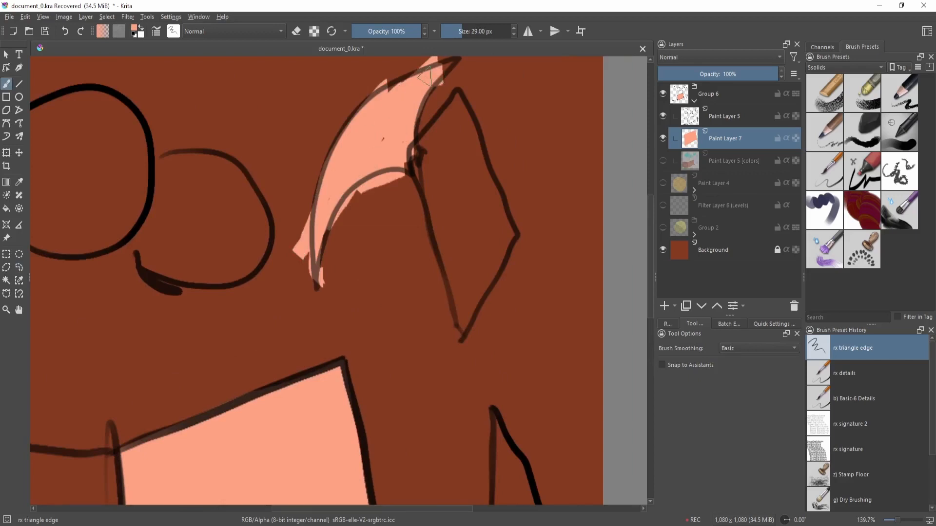
Erase the salmon paint spilling outside the crescent's curved edges and lower tip, and leave eraser mode.
{"action": "left_click_drag", "start_coordinate": [379, 137], "coordinate": [359, 176]}
{"action": "key", "text": "e"}
{"action": "left_click_drag", "start_coordinate": [278, 277], "coordinate": [293, 341]}
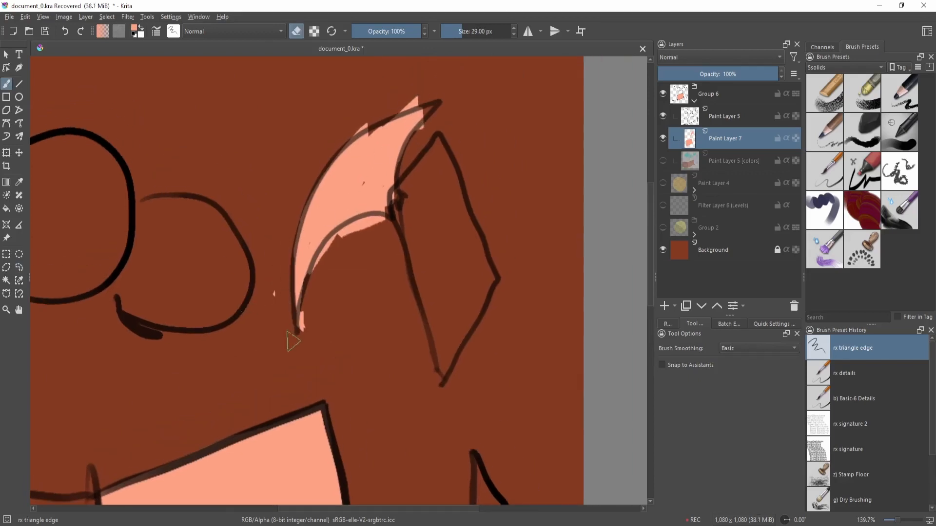
{"action": "mouse_move", "coordinate": [328, 274]}
{"action": "left_mouse_down"}
{"action": "mouse_move", "coordinate": [403, 226]}
{"action": "mouse_move", "coordinate": [296, 355]}
{"action": "left_mouse_up"}
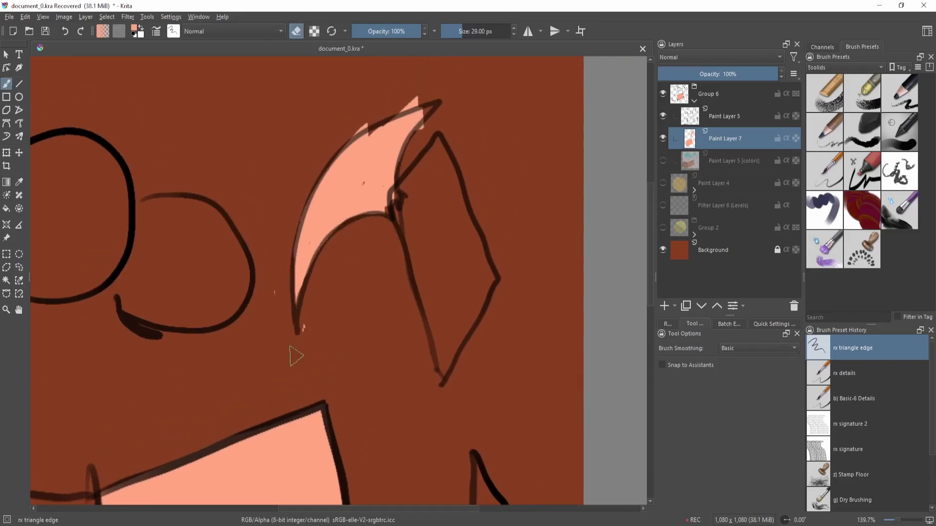
{"action": "left_click_drag", "start_coordinate": [279, 268], "coordinate": [275, 297]}
{"action": "mouse_move", "coordinate": [375, 311]}
{"action": "left_mouse_down"}
{"action": "mouse_move", "coordinate": [422, 295]}
{"action": "mouse_move", "coordinate": [378, 340]}
{"action": "left_mouse_up"}
{"action": "key", "text": "e"}
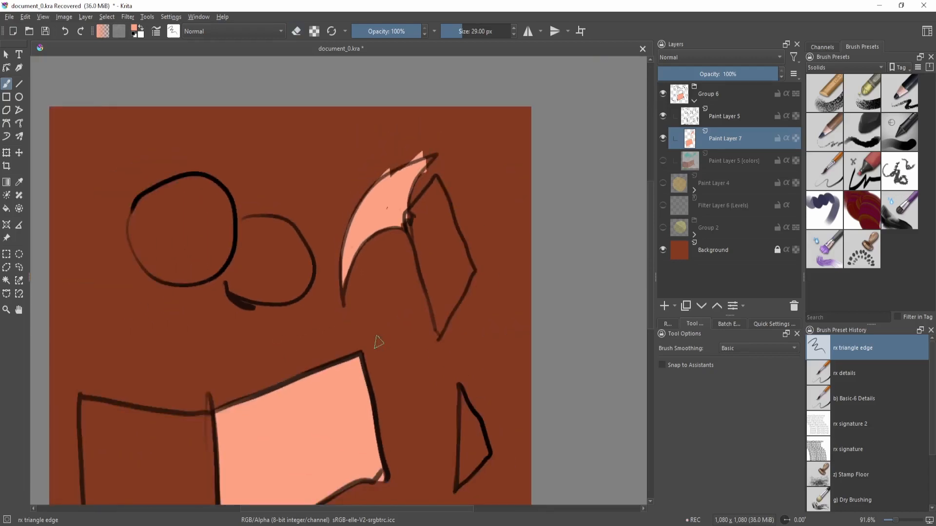
Start G'MIC-Qt again with Paint Layer 7 active.
{"action": "scroll", "coordinate": [380, 372], "scroll_direction": "down", "scroll_amount": 2}
{"action": "left_click", "coordinate": [163, 16]}
{"action": "left_click", "coordinate": [163, 16]}
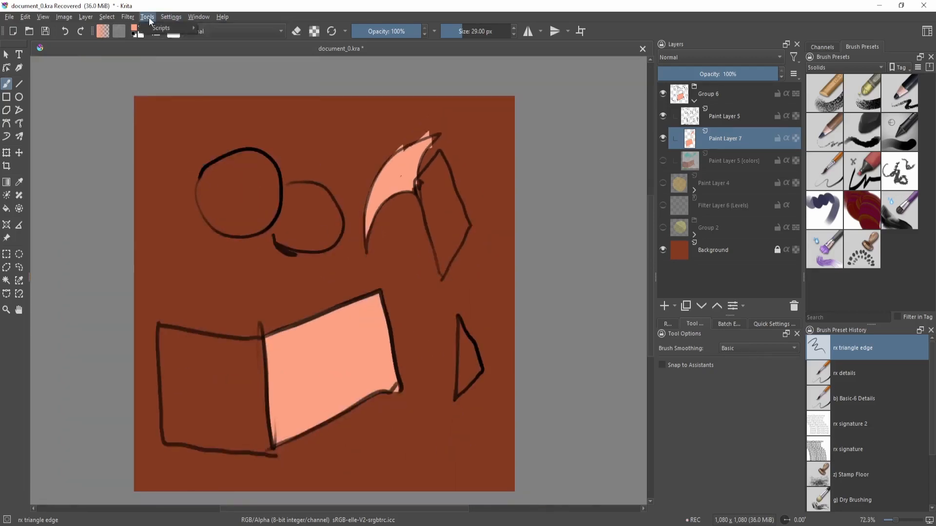
{"action": "left_click", "coordinate": [128, 17]}
{"action": "left_click", "coordinate": [150, 158]}
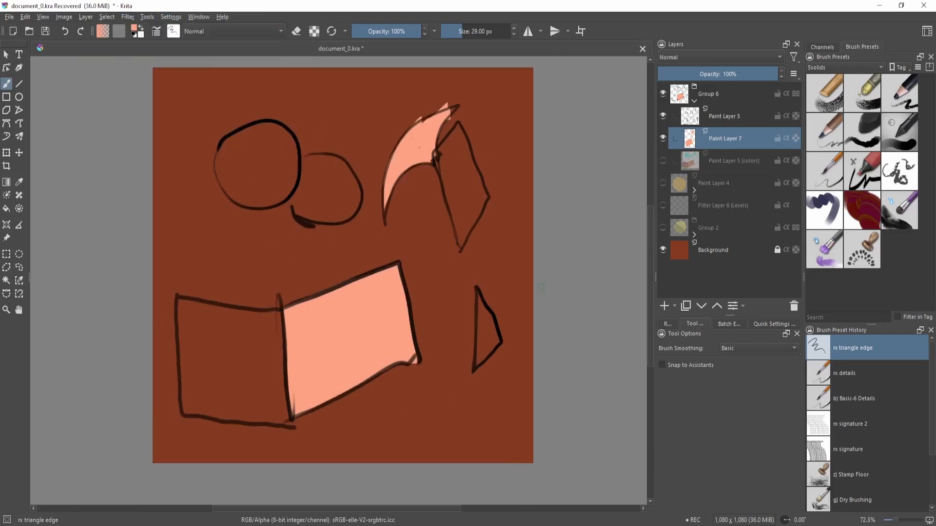